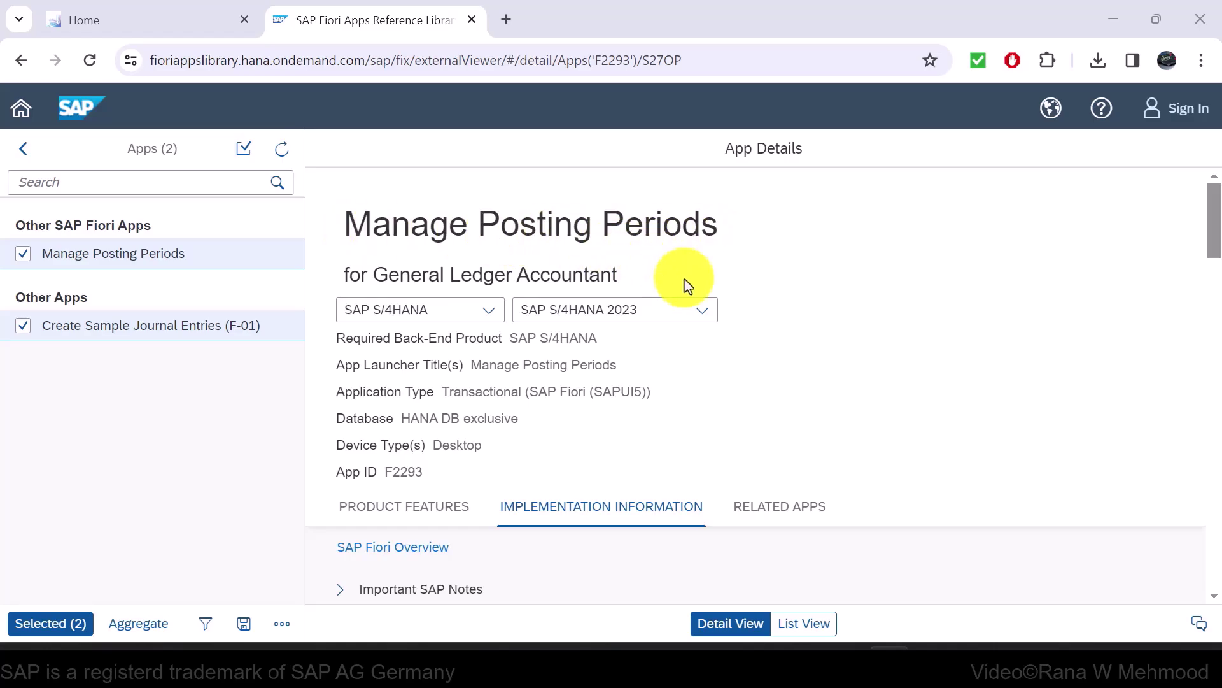
Scroll to the Page(s) and Space(s) tables and highlight SAP_SFIN_PG_GL_PERIODIC and SAP_SFIN_SP_GL_ACC
scroll(660, 349, down, 2)
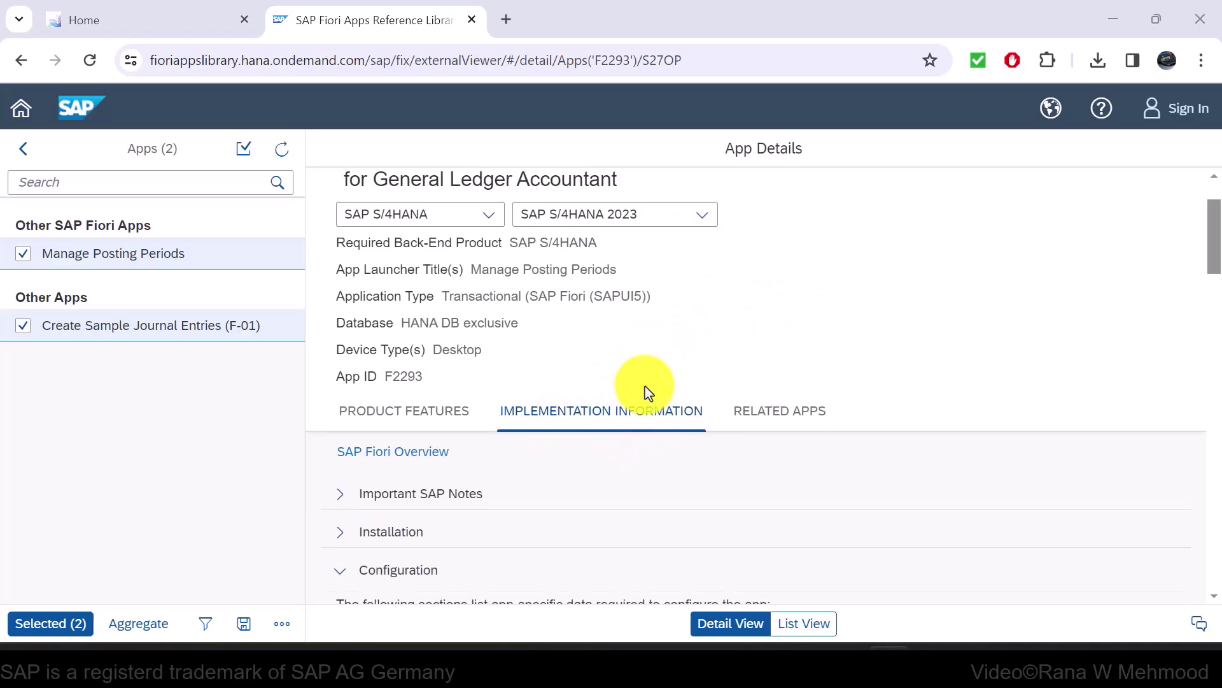
scroll(649, 375, down, 3)
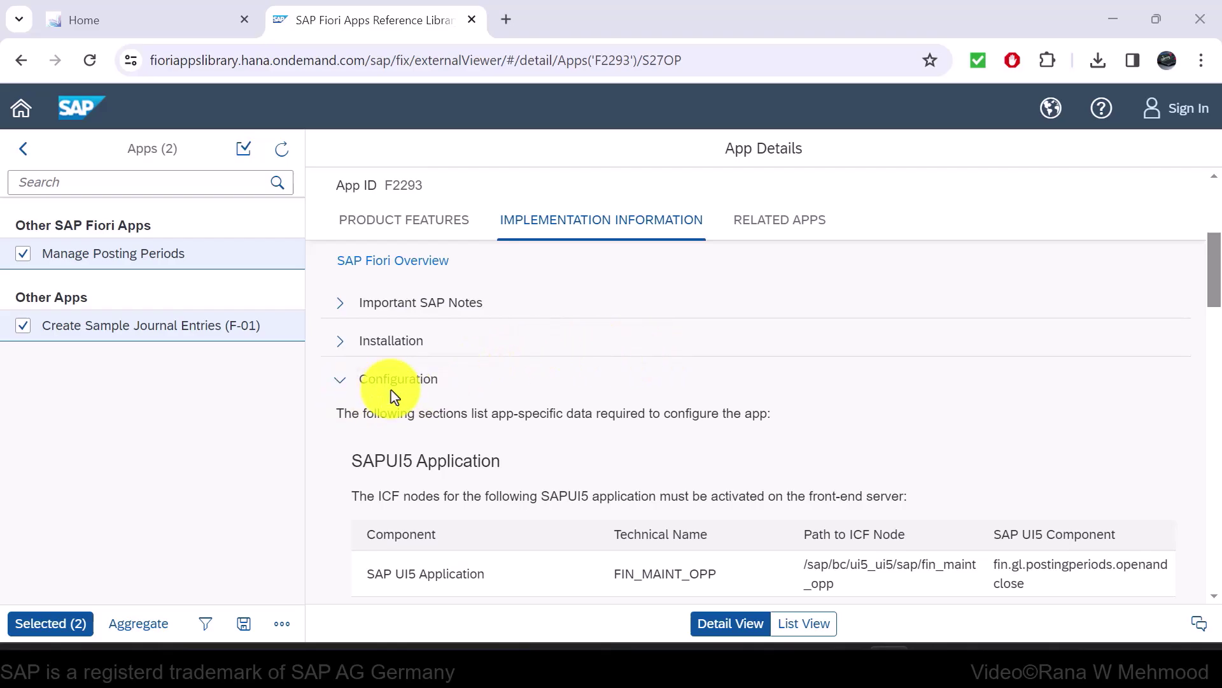
scroll(437, 396, down, 5)
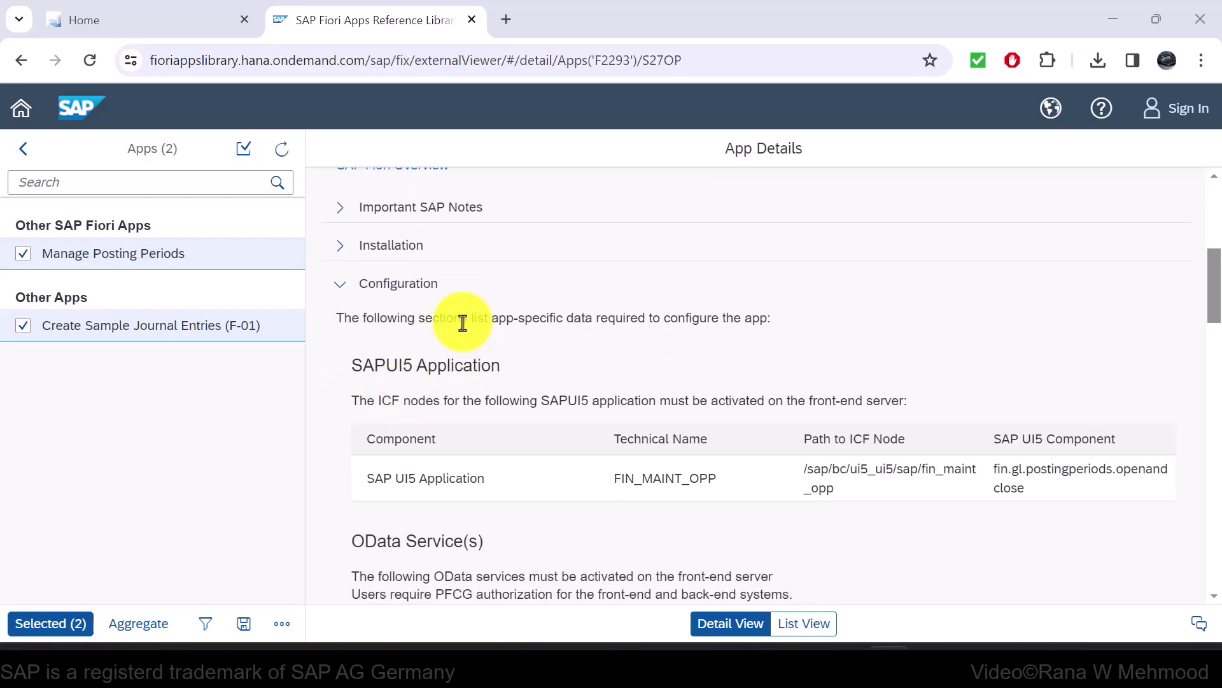
scroll(462, 339, down, 12)
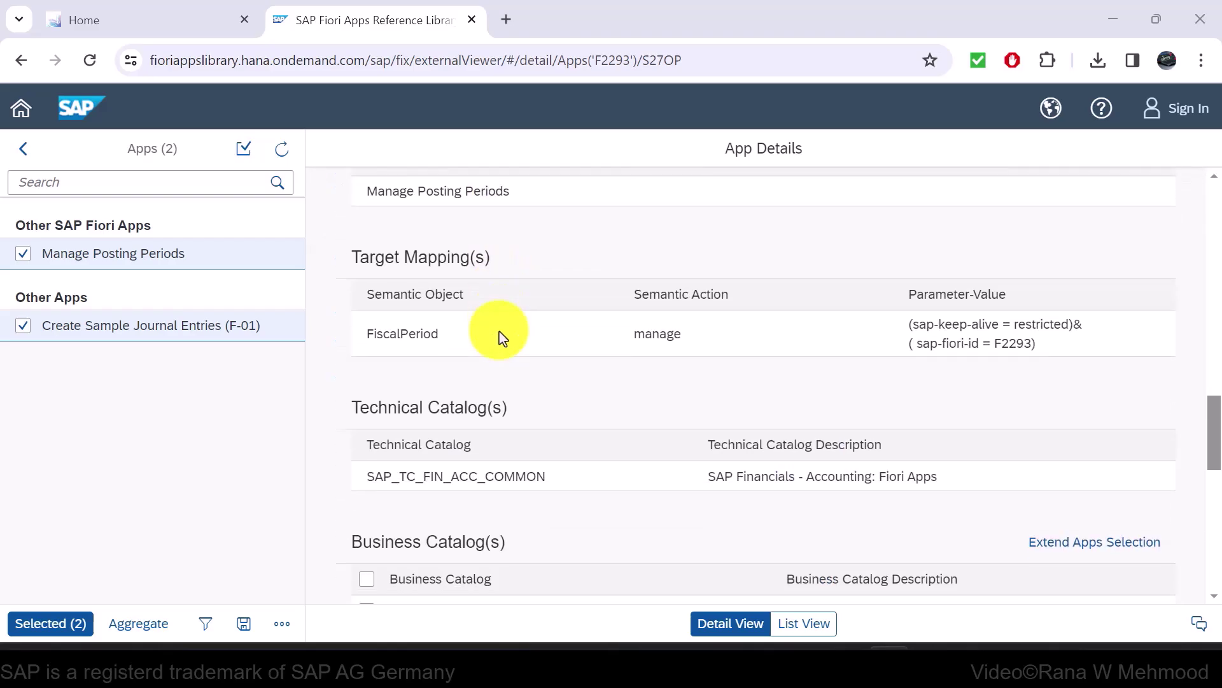
scroll(501, 330, down, 8)
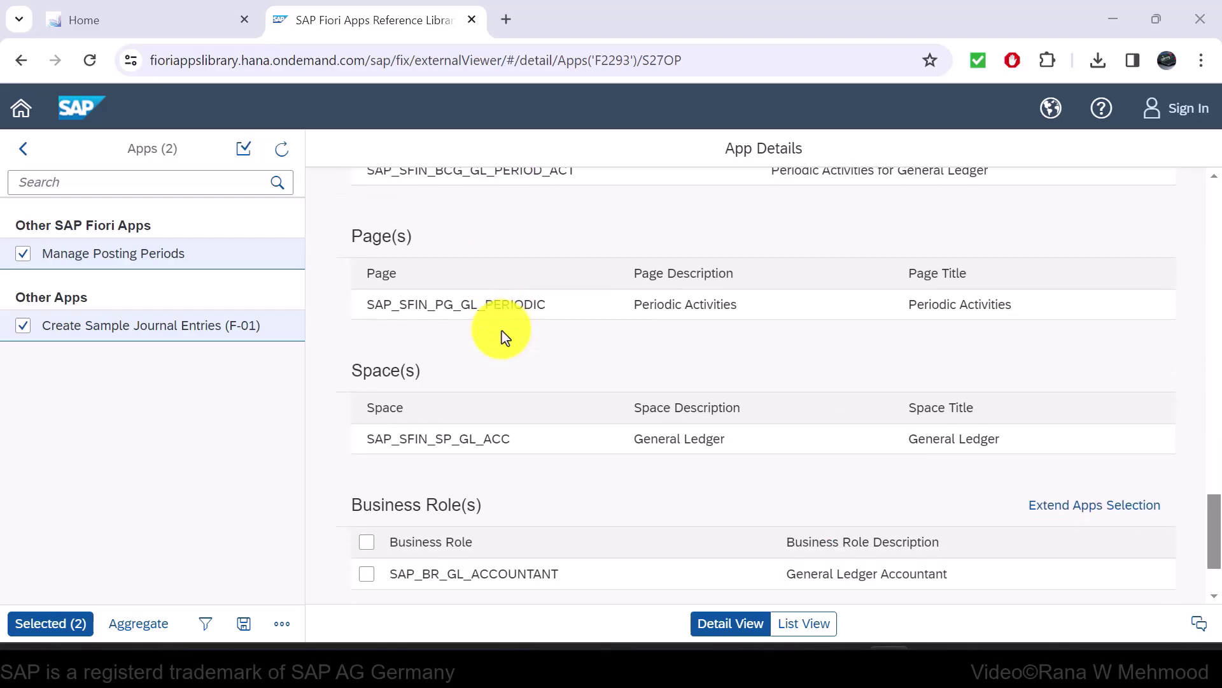
drag(557, 304, 370, 310)
drag(529, 440, 355, 437)
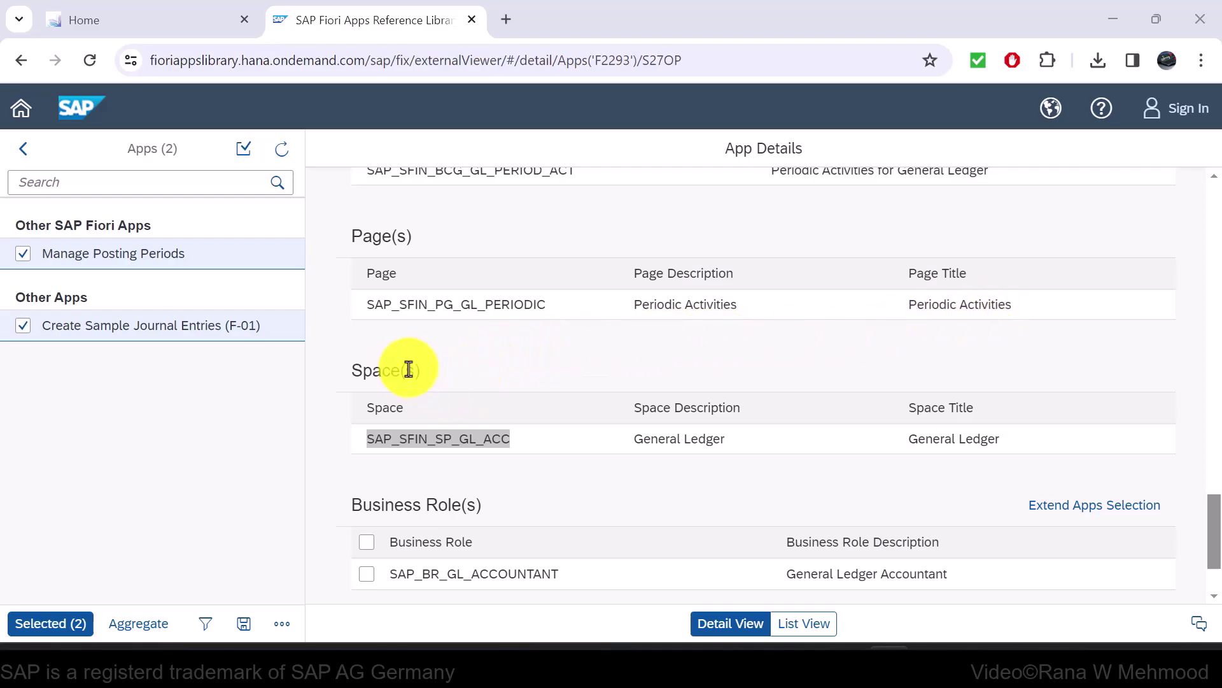
From the launchpad home, open the Spaces and Pages settings, where Use Spaces is unchecked
click(163, 20)
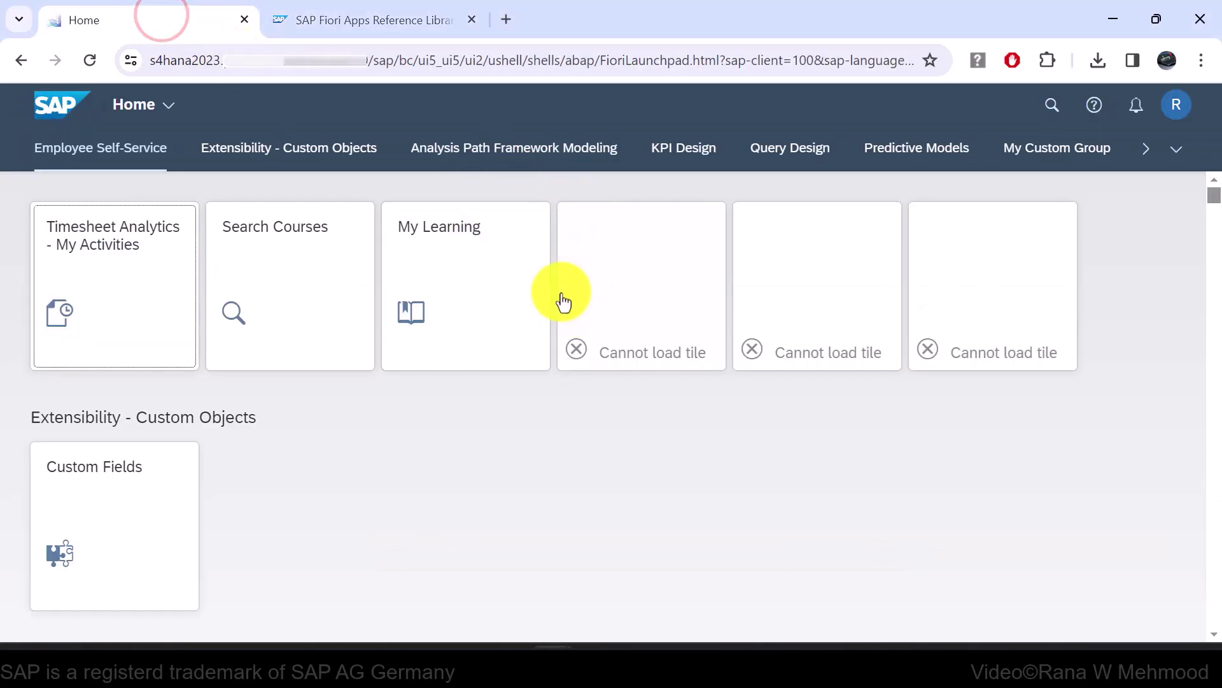
click(1175, 109)
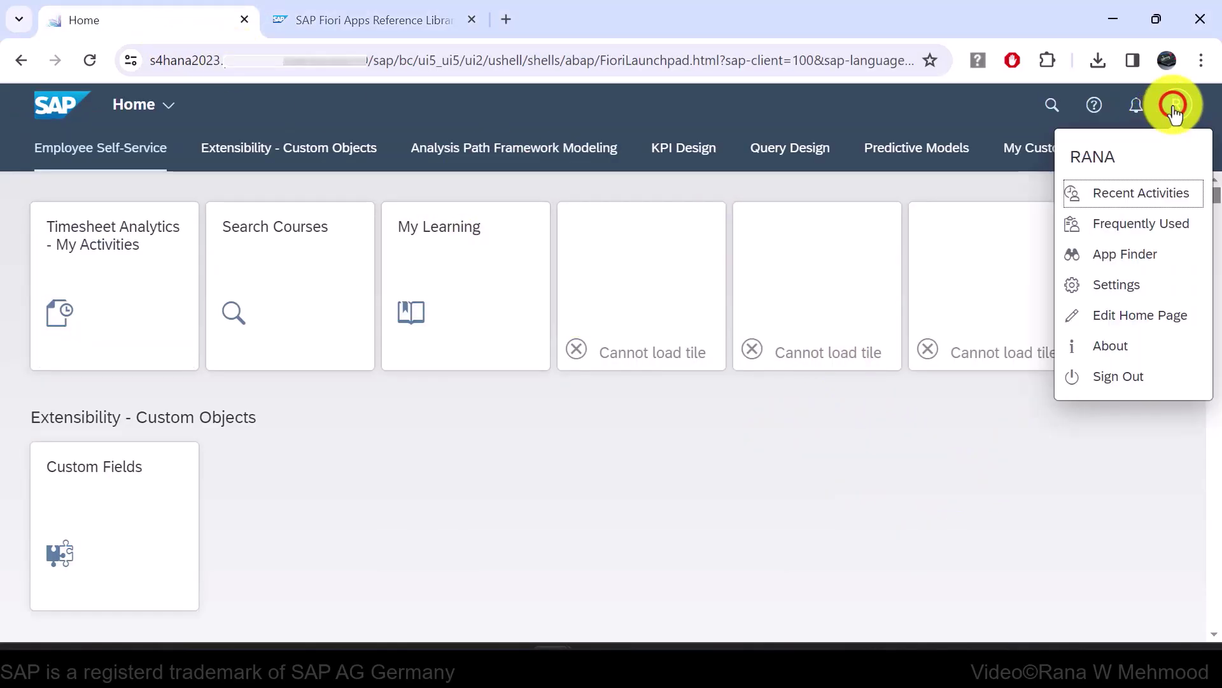
click(1126, 290)
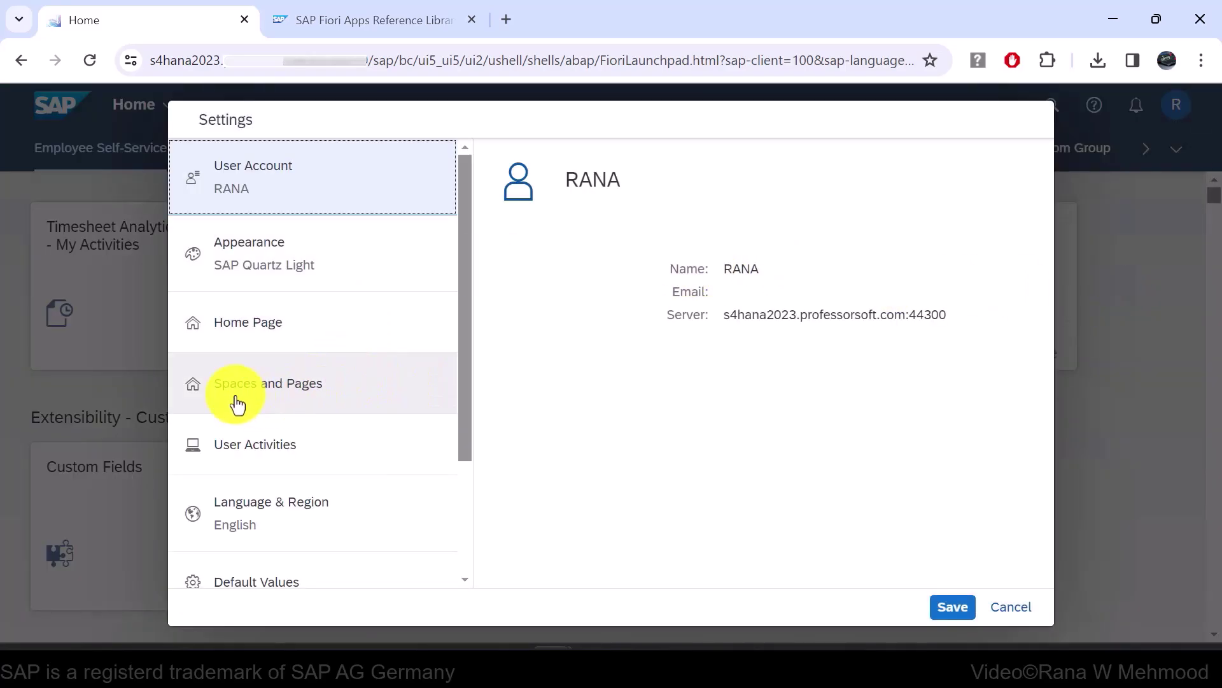
click(267, 396)
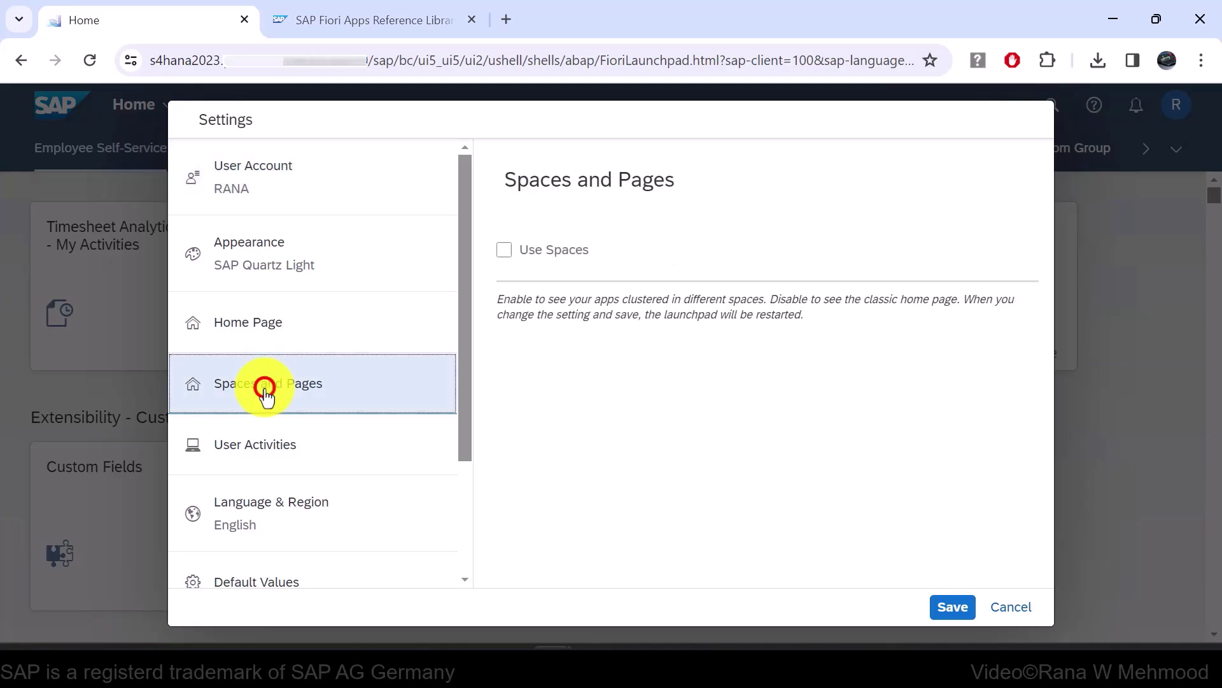
click(575, 266)
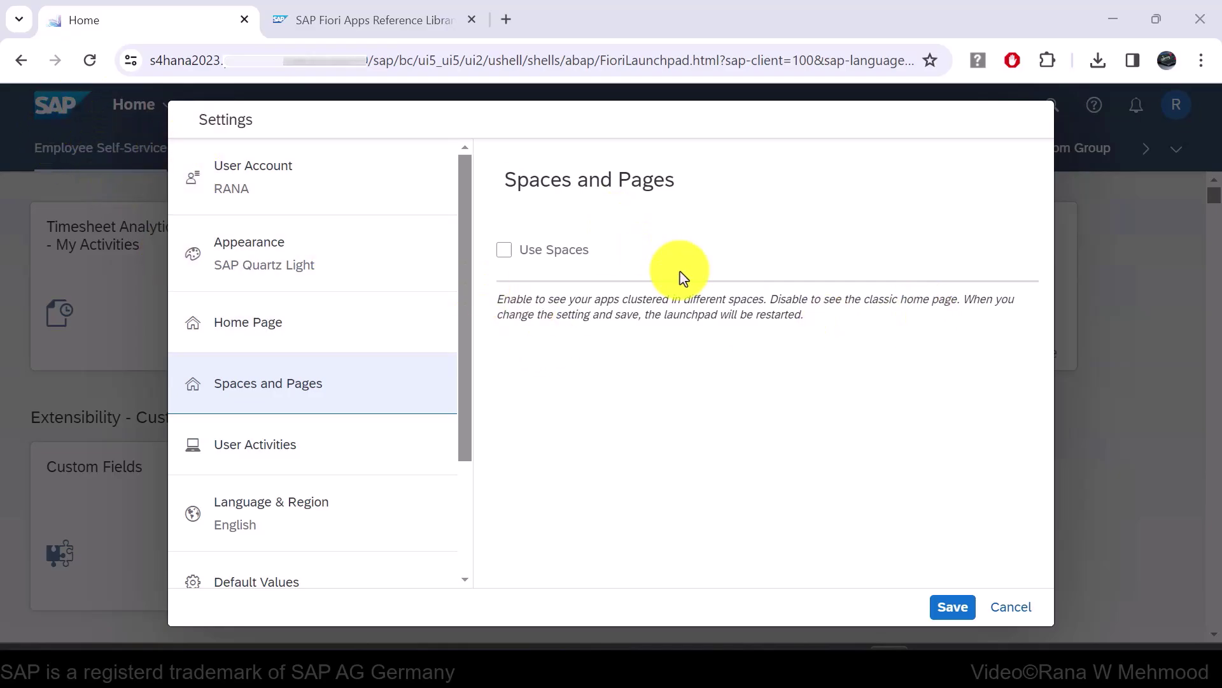
Cancel Settings, then scroll through the classic group-based home page and back to the top
click(1023, 604)
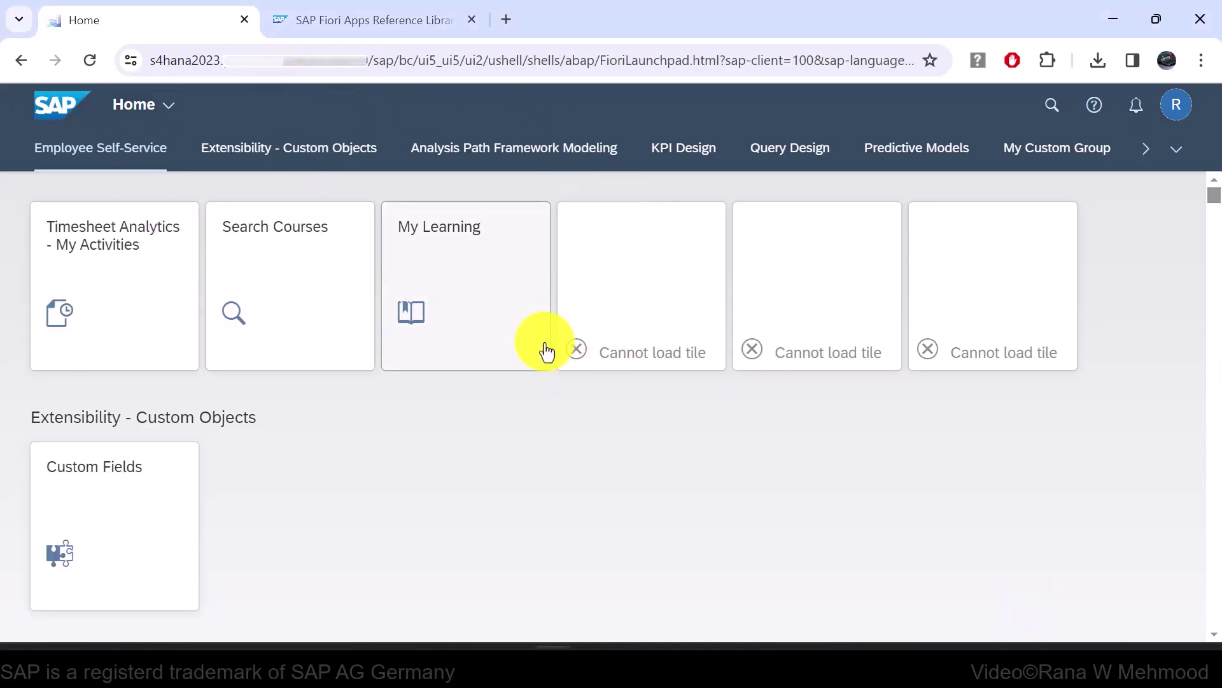
scroll(586, 285, down, 5)
scroll(609, 296, down, 20)
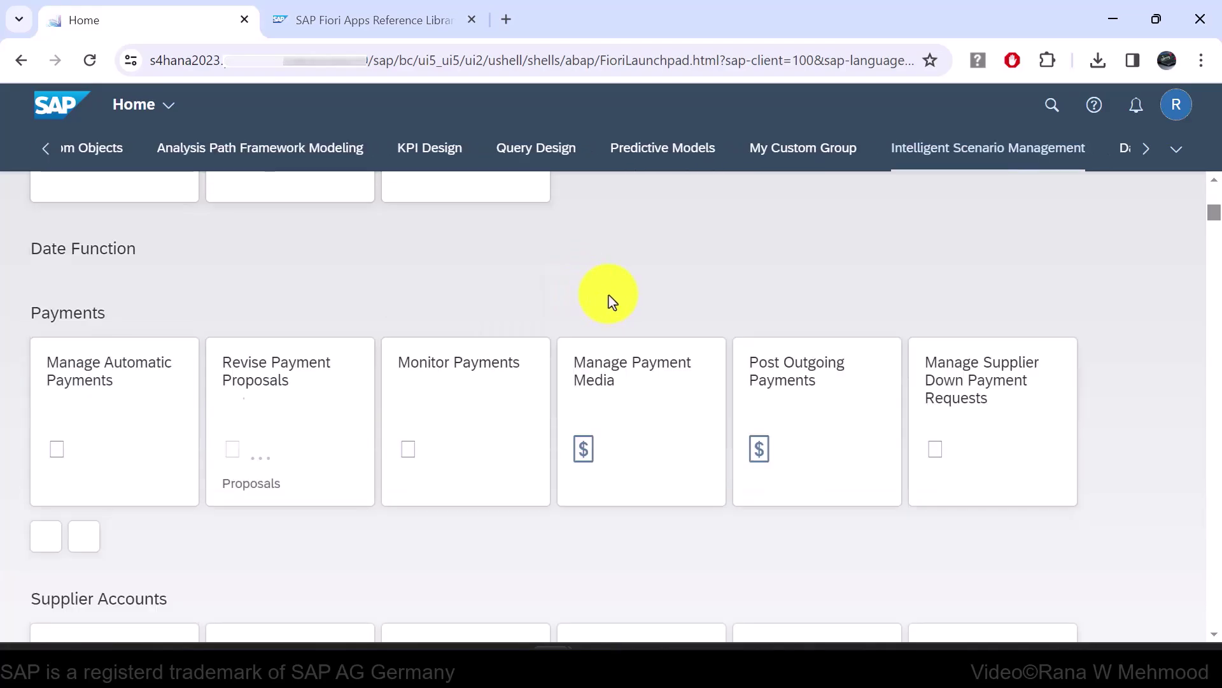
scroll(623, 310, down, 20)
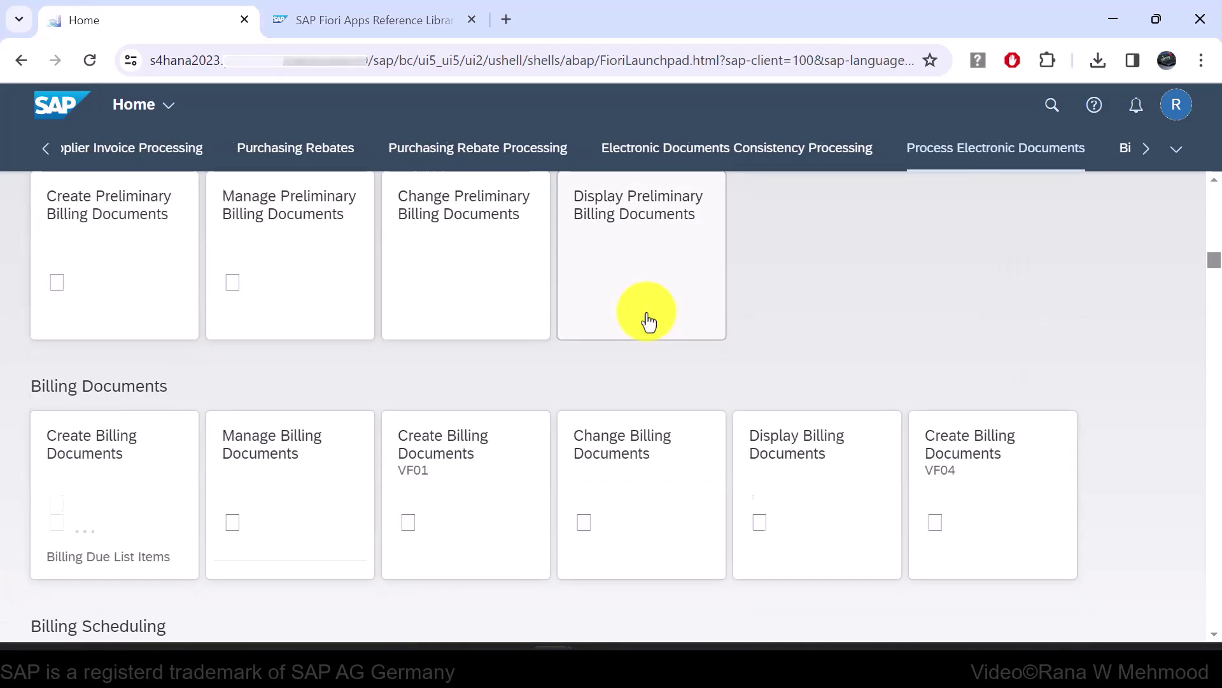
drag(1214, 261, 1178, 128)
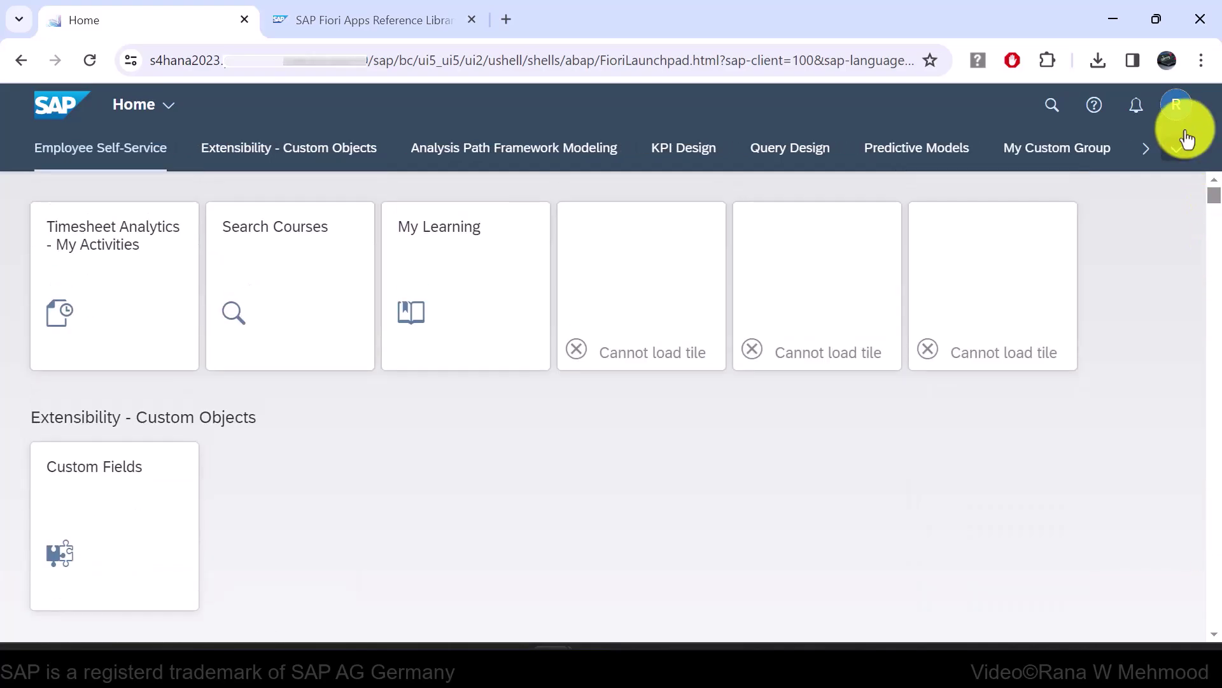
Tick Use Spaces in Spaces and Pages and save, restarting into the Accounts Payable space
click(1176, 105)
click(1140, 283)
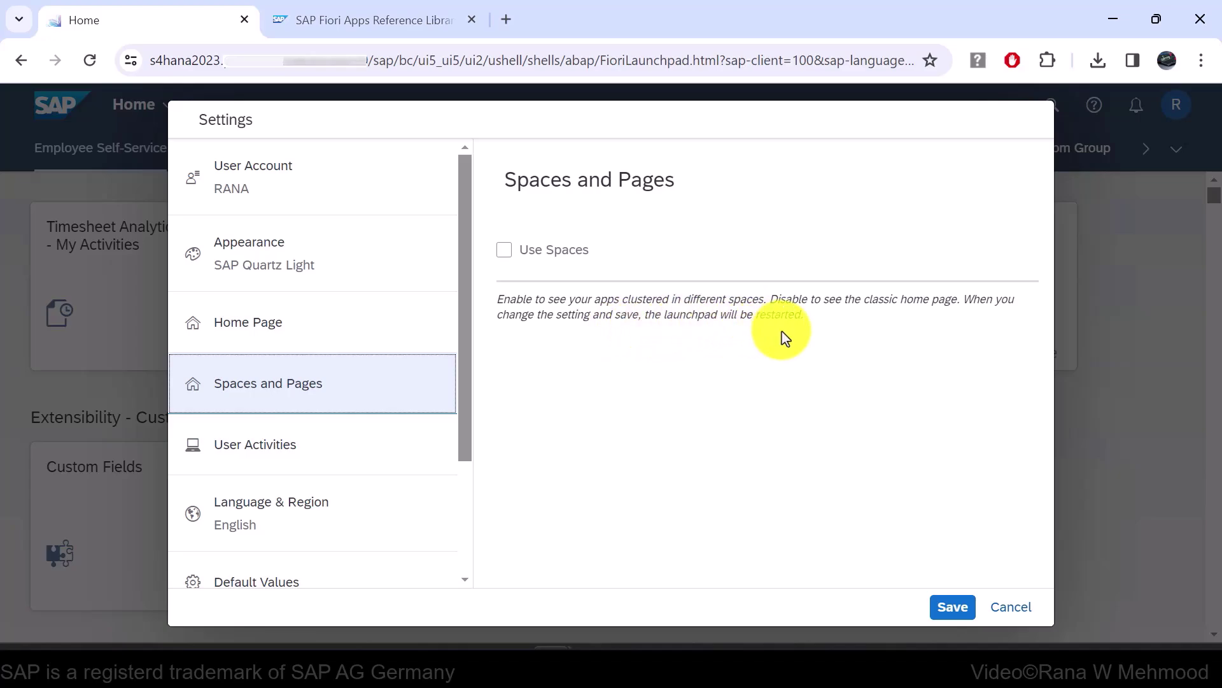
click(502, 252)
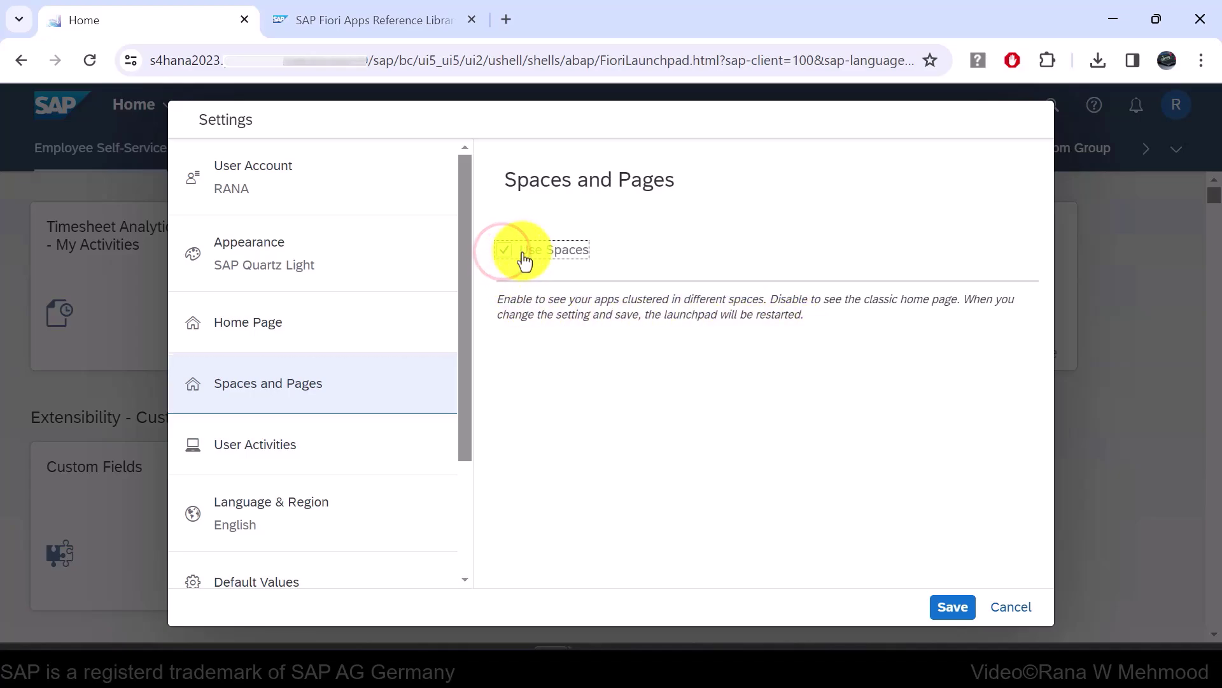
click(951, 608)
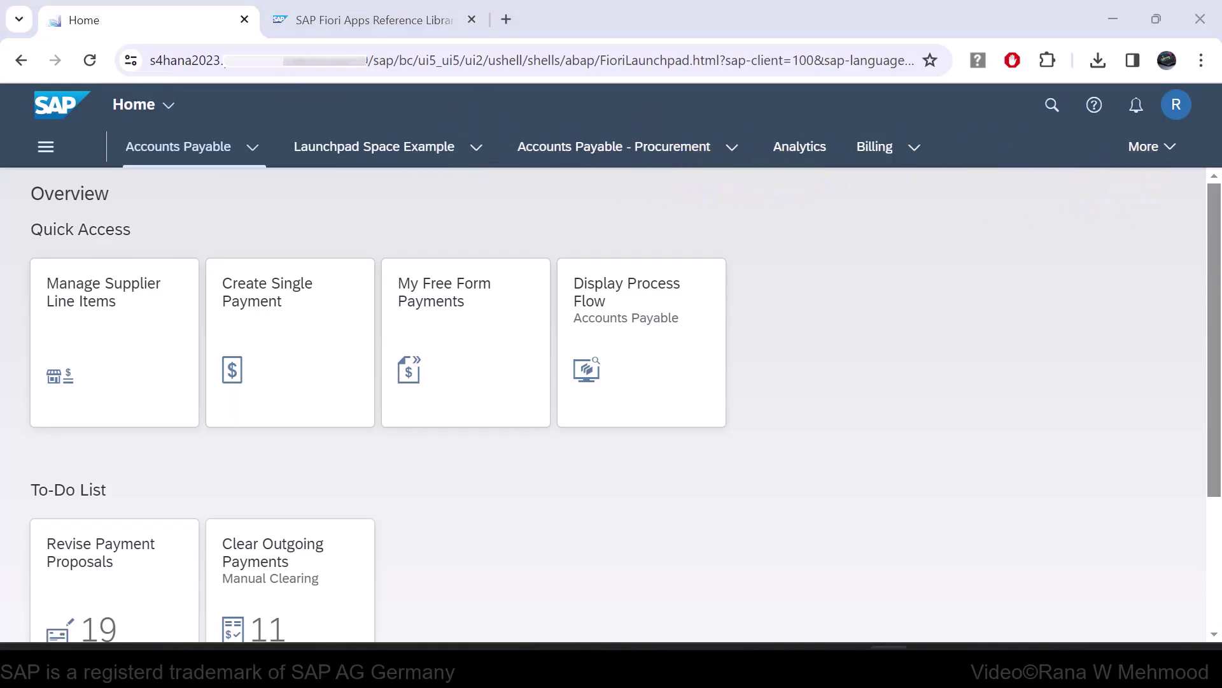
click(331, 207)
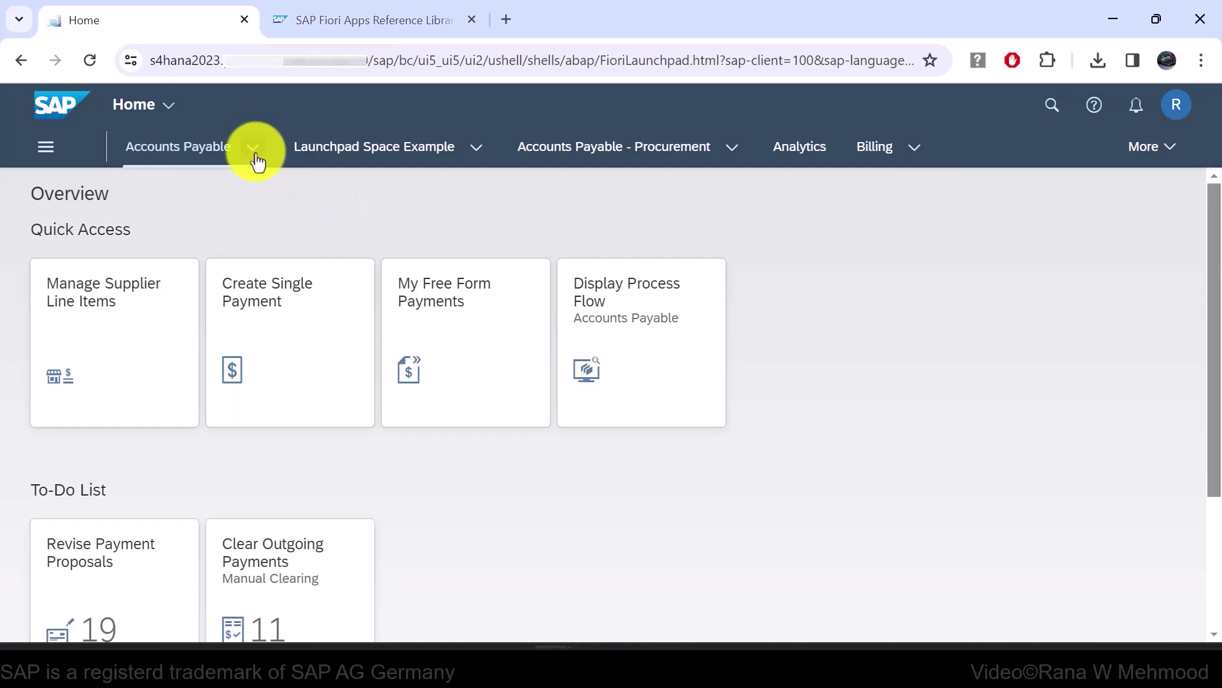
click(256, 149)
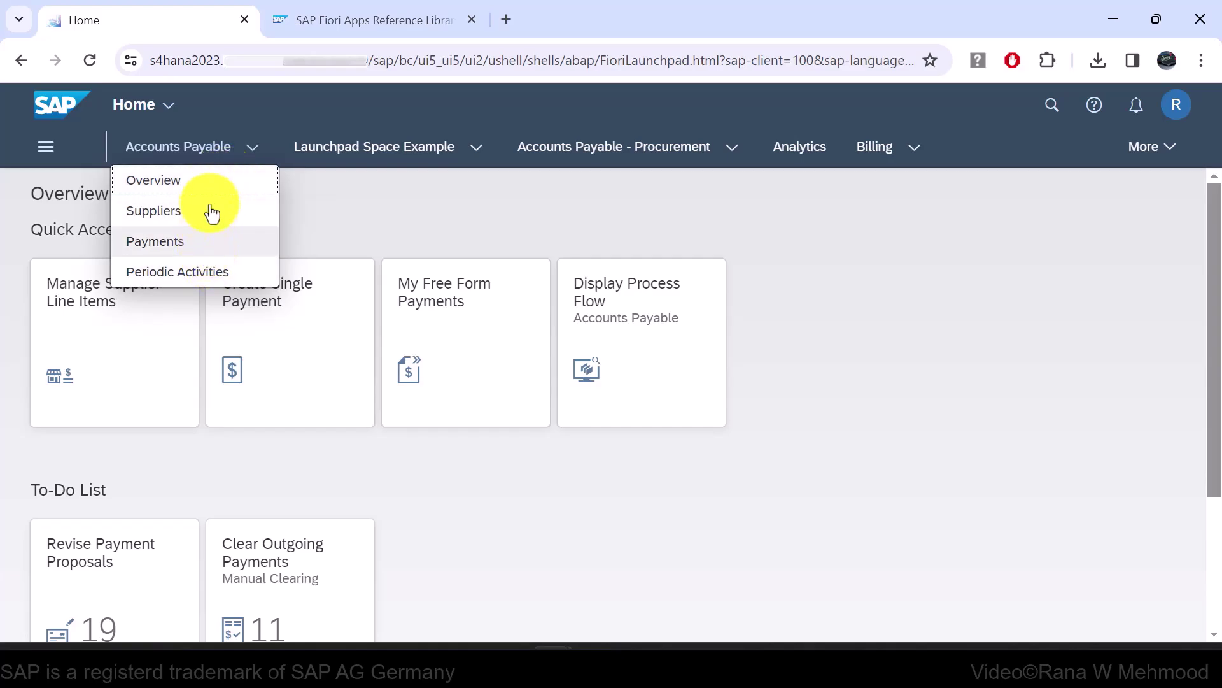
click(185, 183)
drag(40, 236, 130, 231)
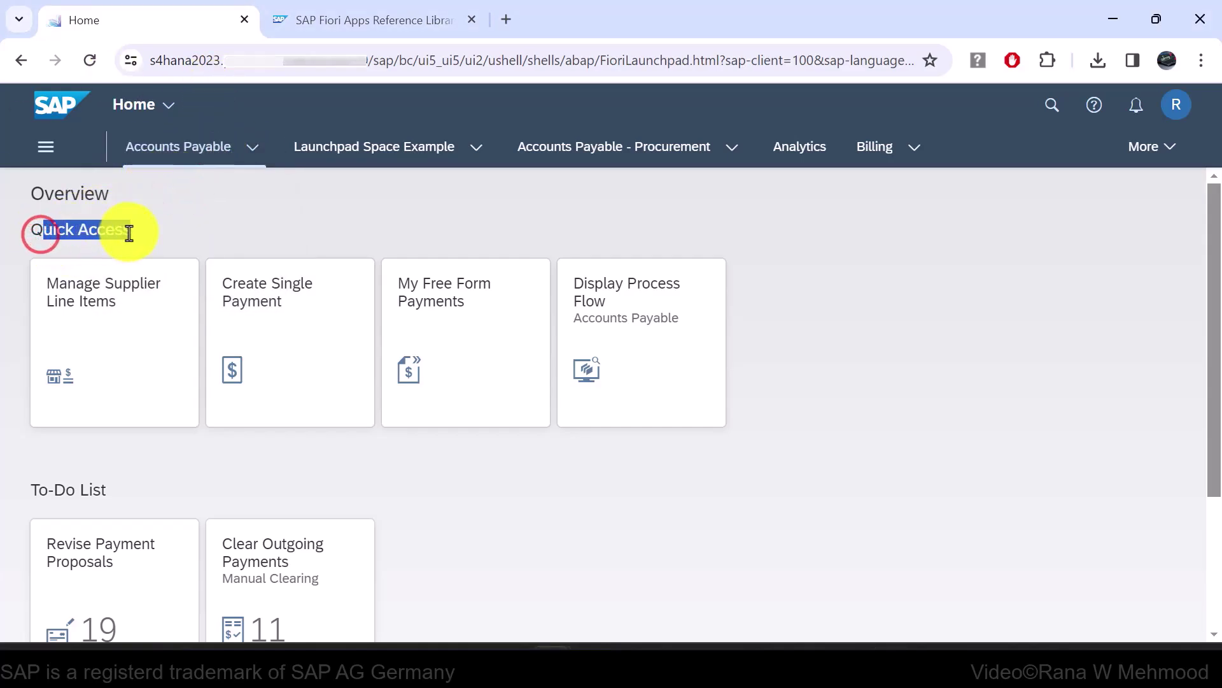
scroll(437, 429, down, 3)
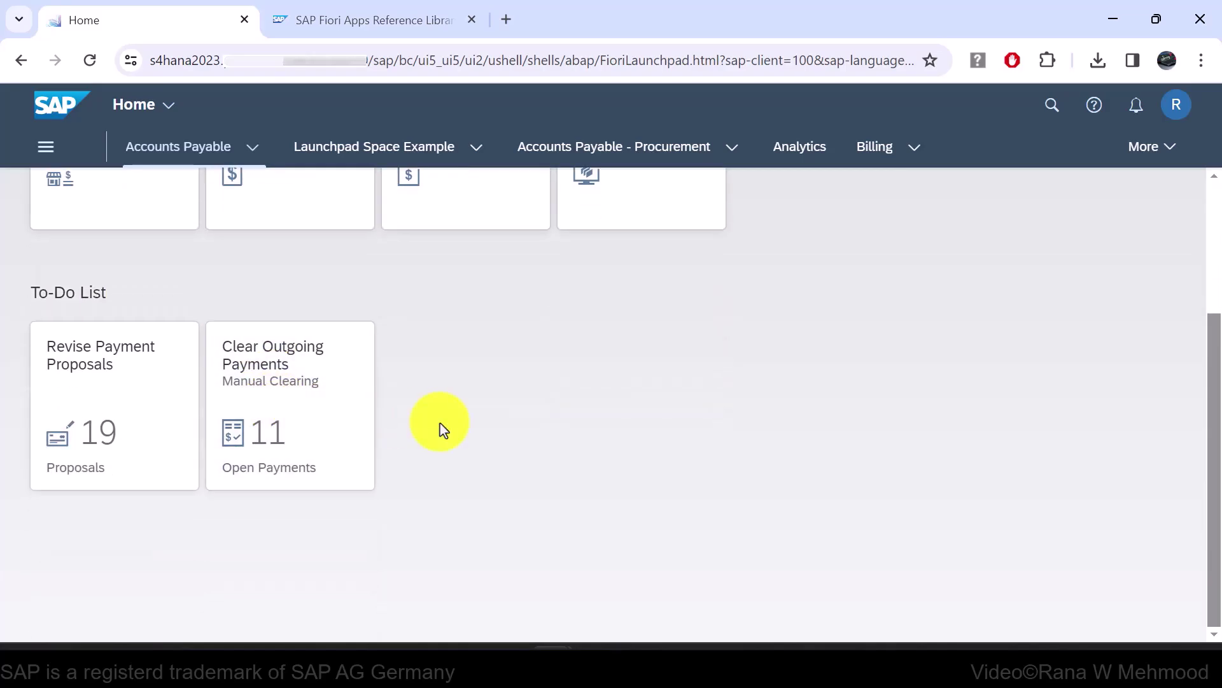
scroll(436, 456, up, 3)
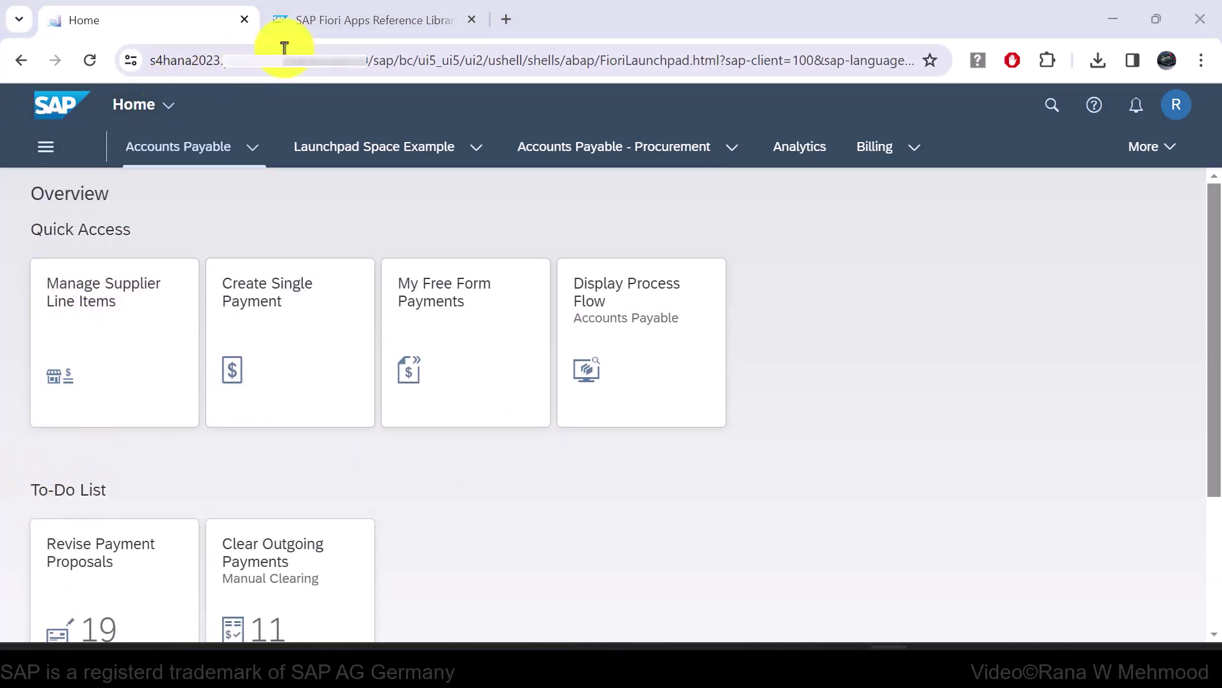
In the reference library, mark space title General Ledger and page title Periodic Activities, then return to the launchpad
click(323, 29)
click(927, 374)
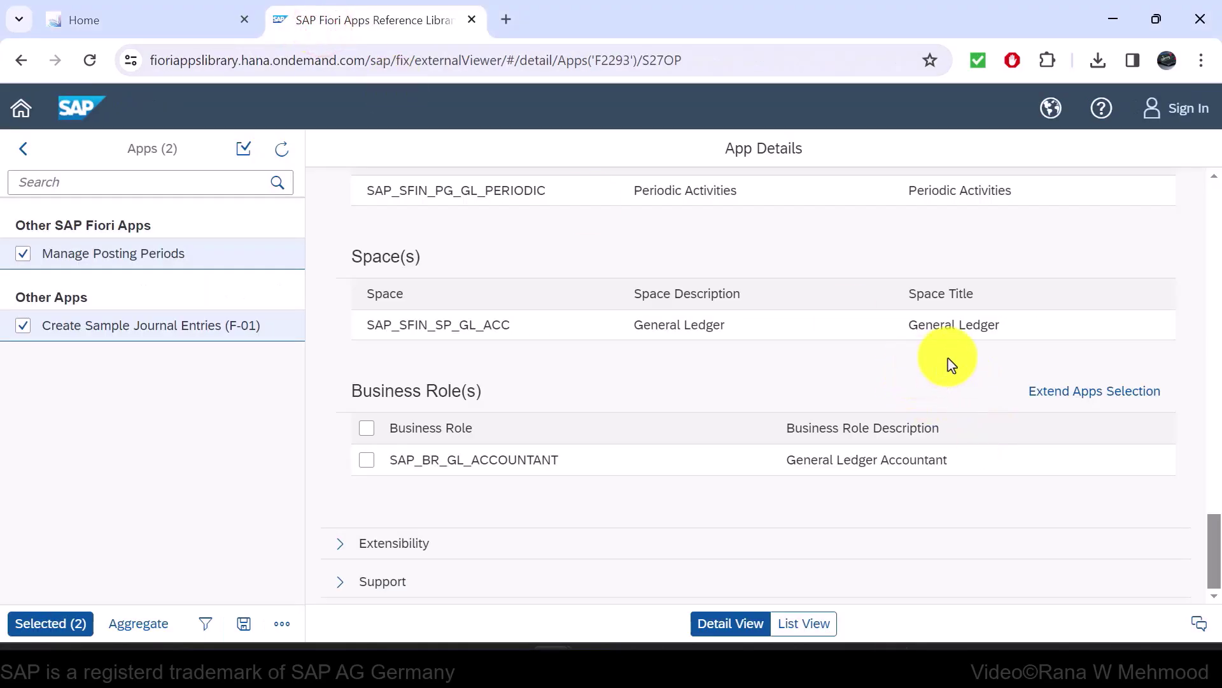
drag(1019, 333, 906, 330)
scroll(834, 385, up, 2)
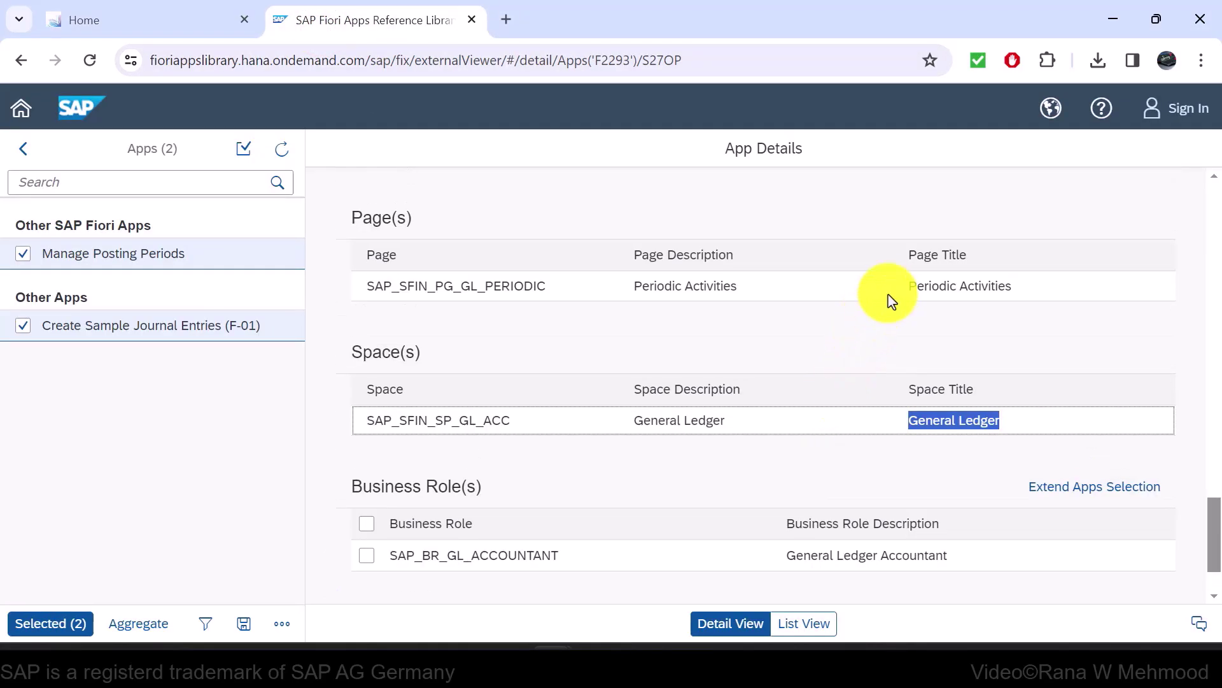
drag(1025, 285, 906, 290)
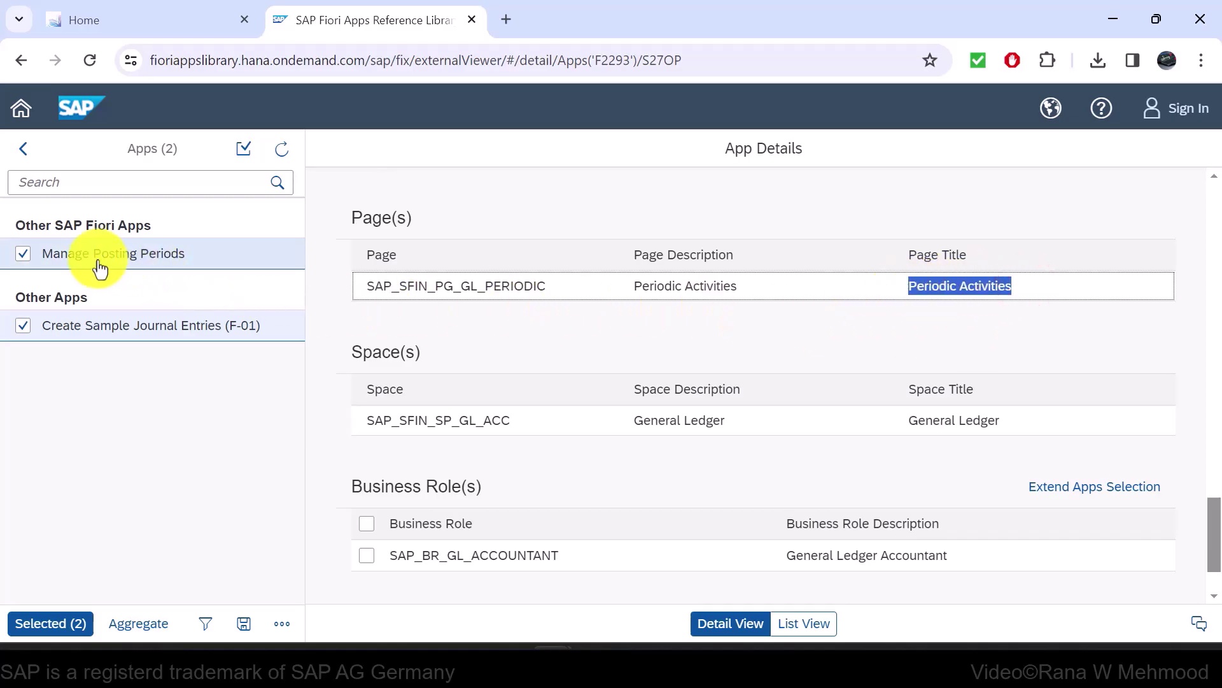
click(159, 26)
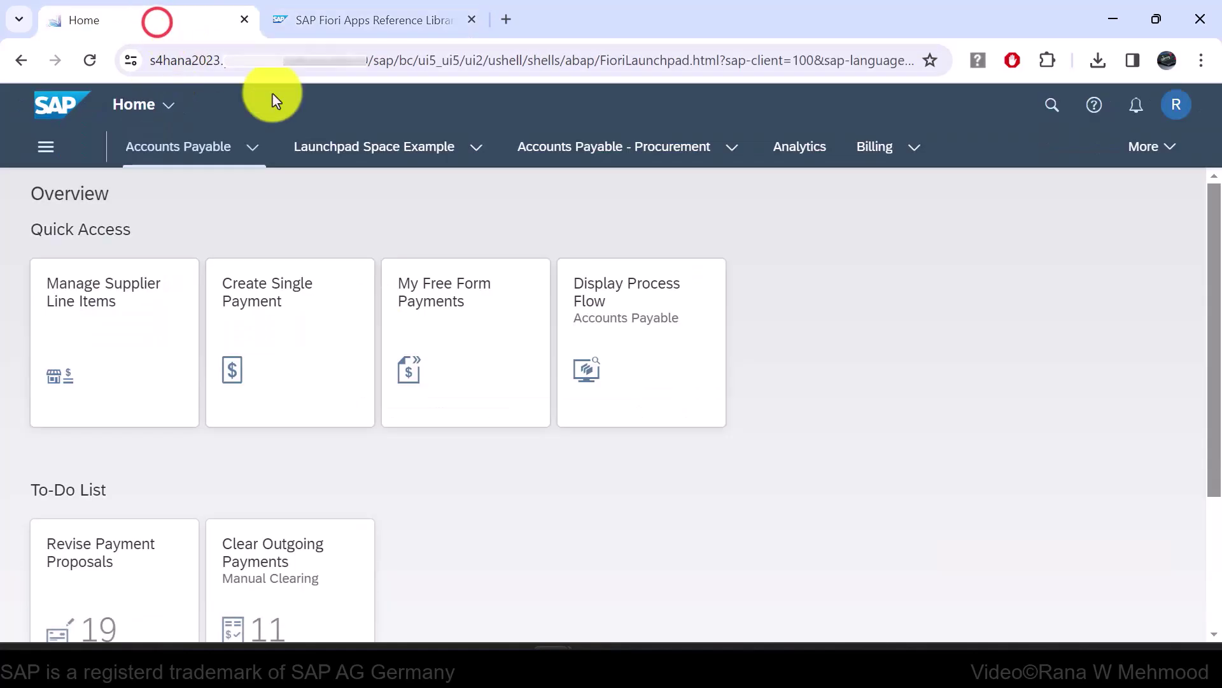
Open the General Ledger space from More and switch to its Periodic Activities page
click(1164, 159)
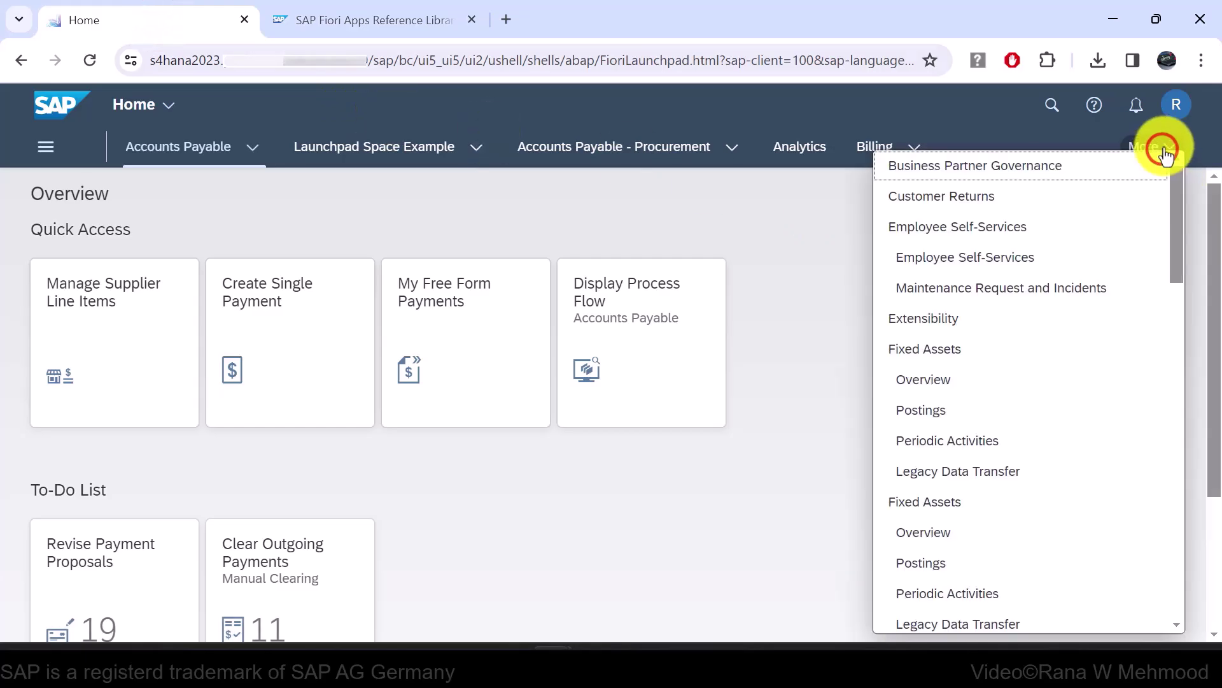
drag(1179, 171, 1169, 242)
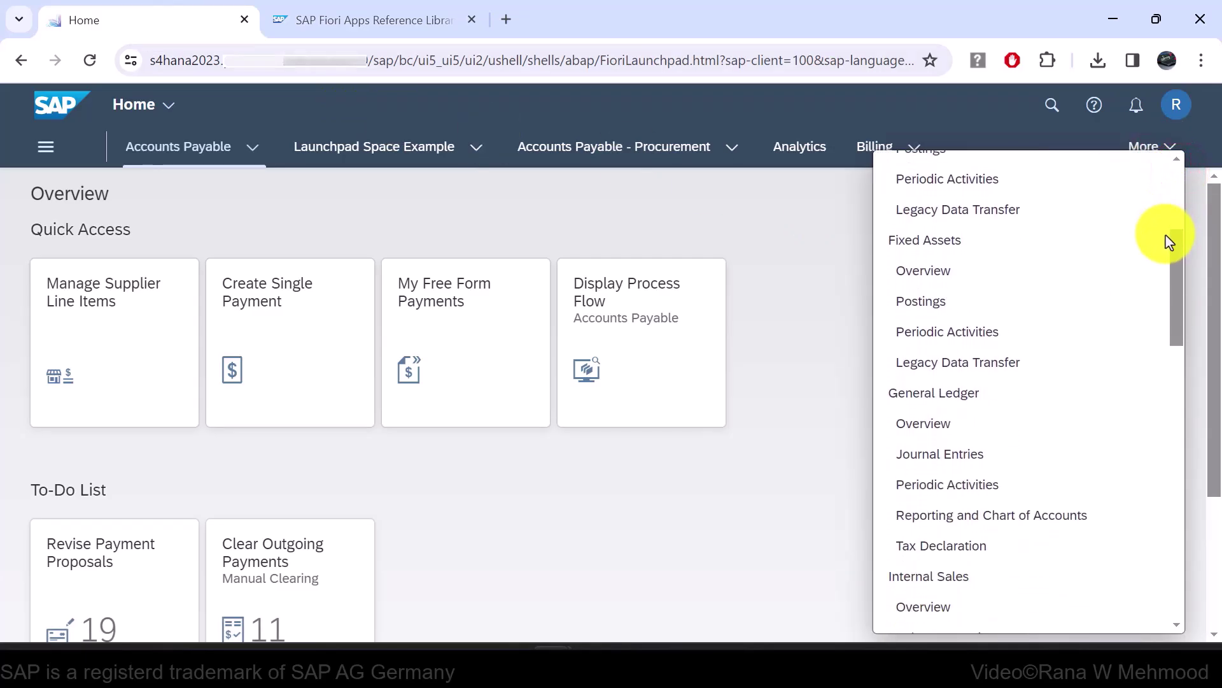
click(962, 400)
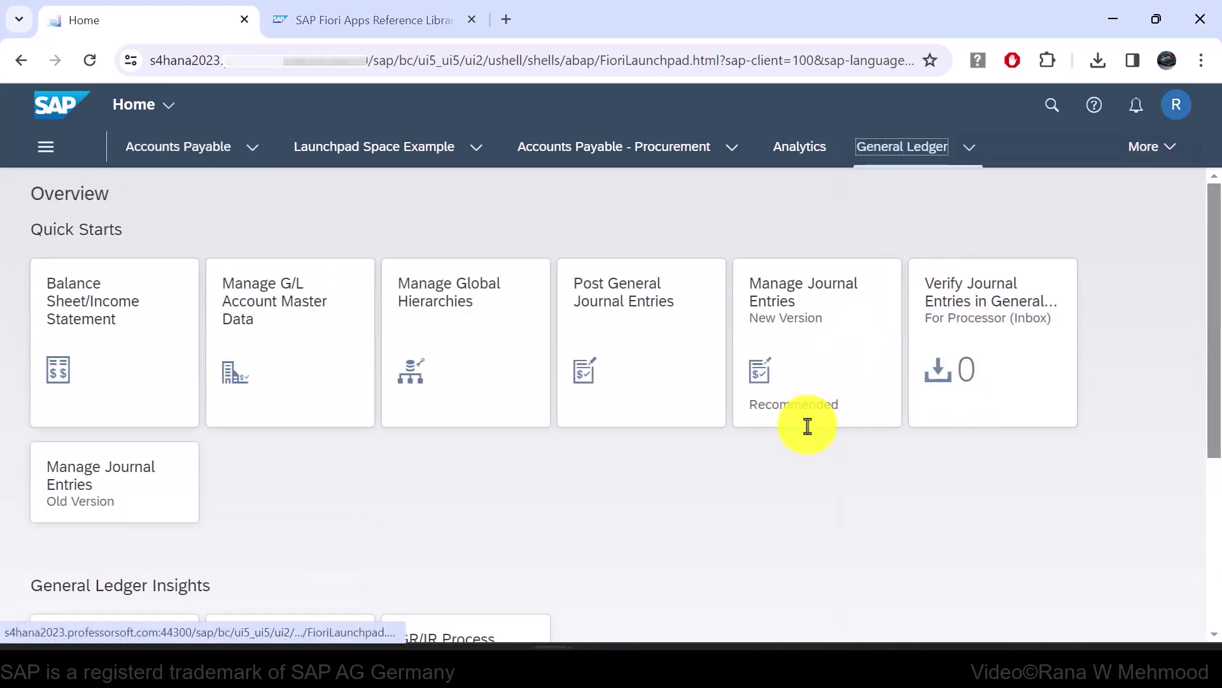
click(968, 156)
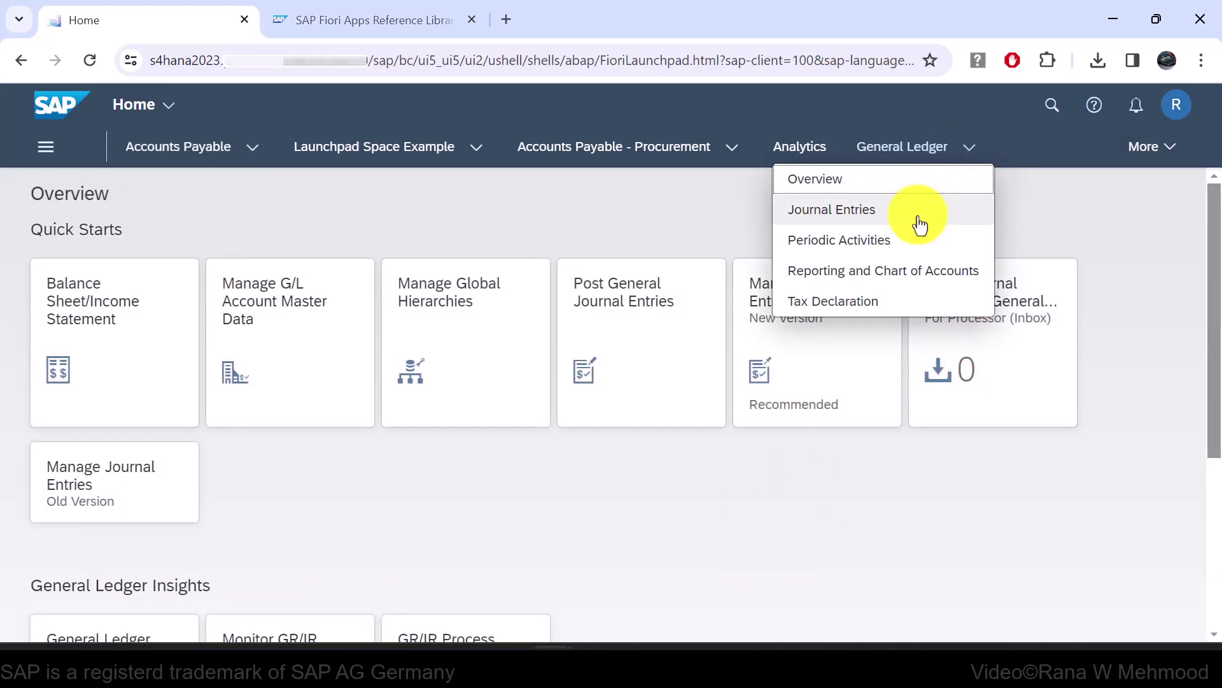
click(850, 252)
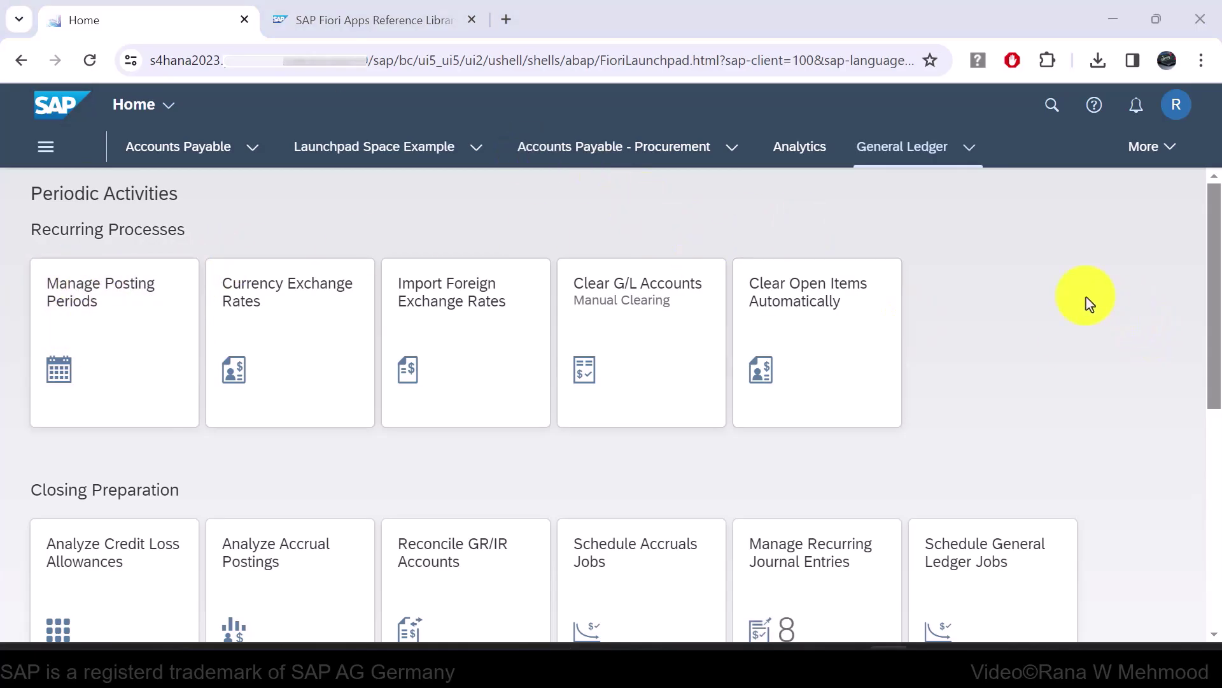
click(1176, 104)
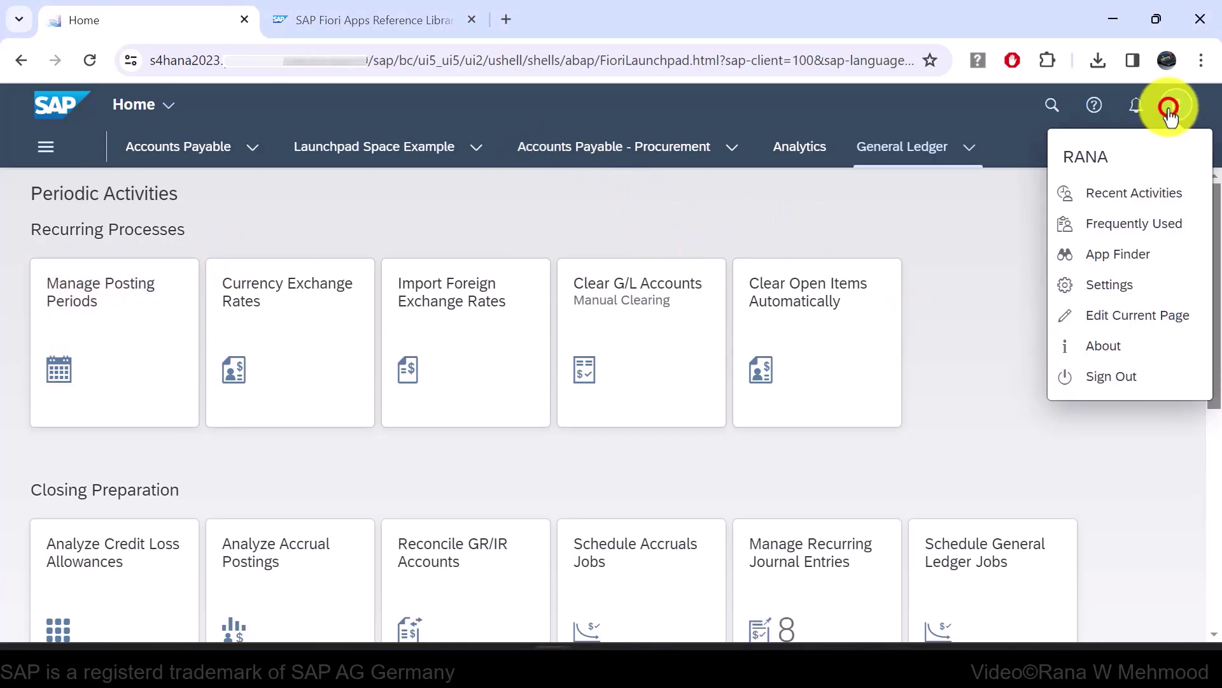
Uncheck Use Spaces in Spaces and Pages and save, restarting into the classic home page
click(1109, 292)
click(303, 341)
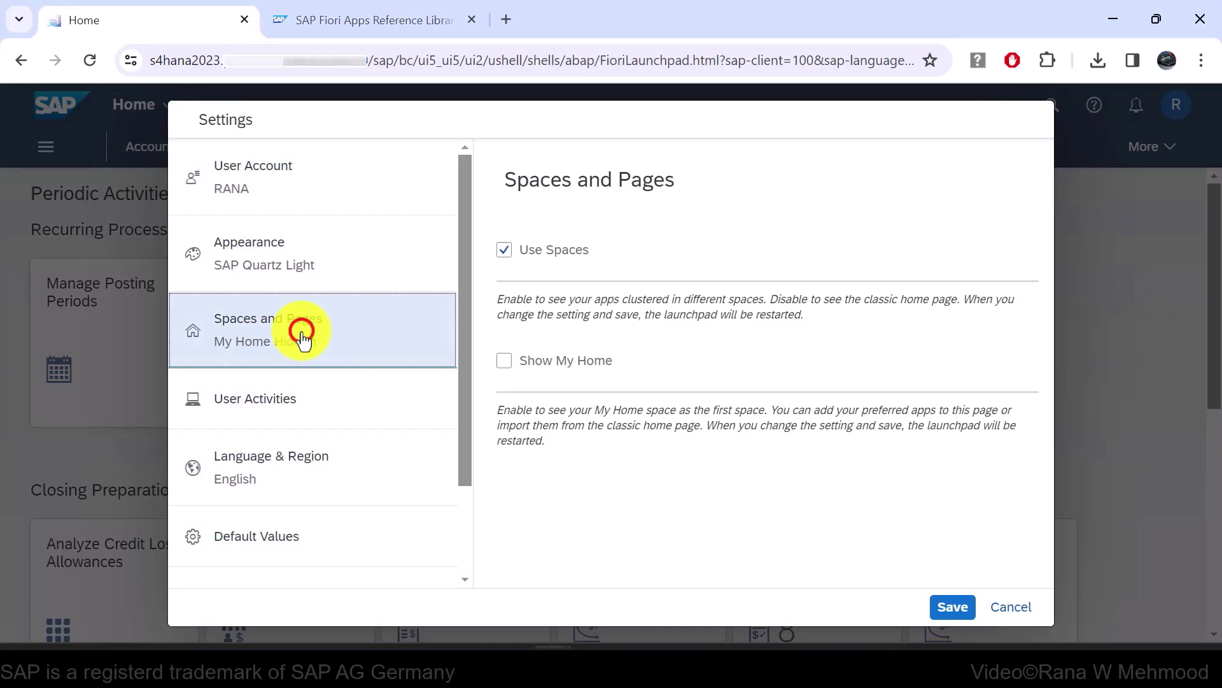
click(504, 250)
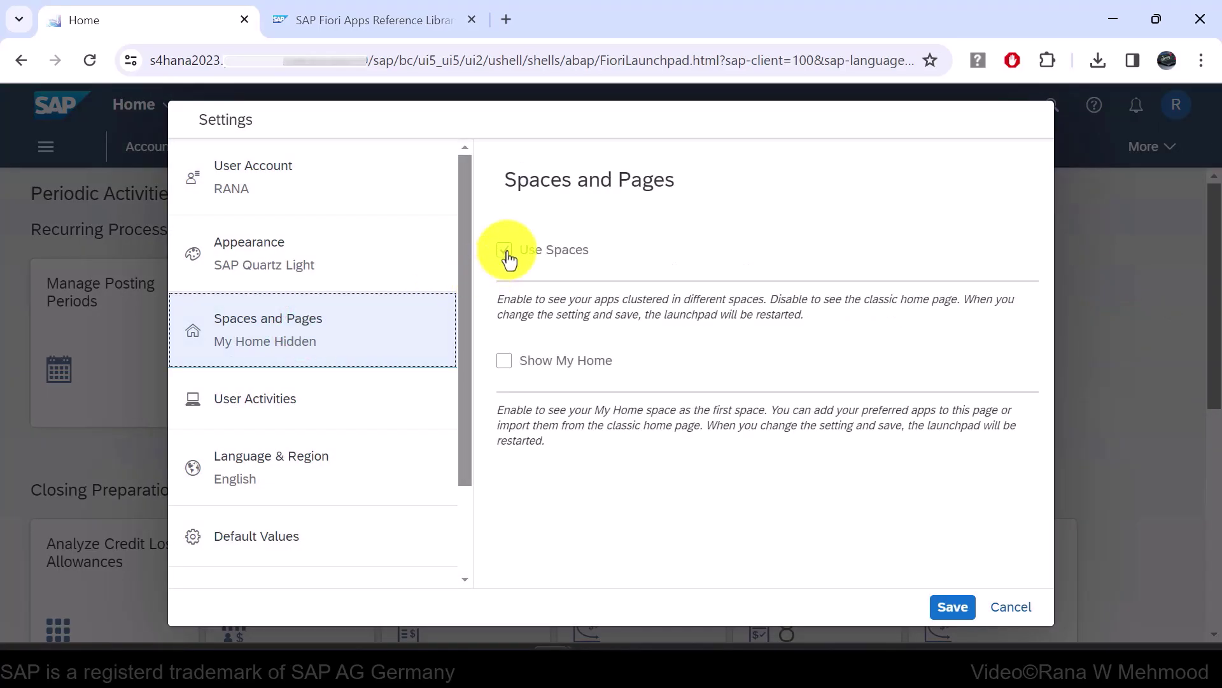
click(954, 606)
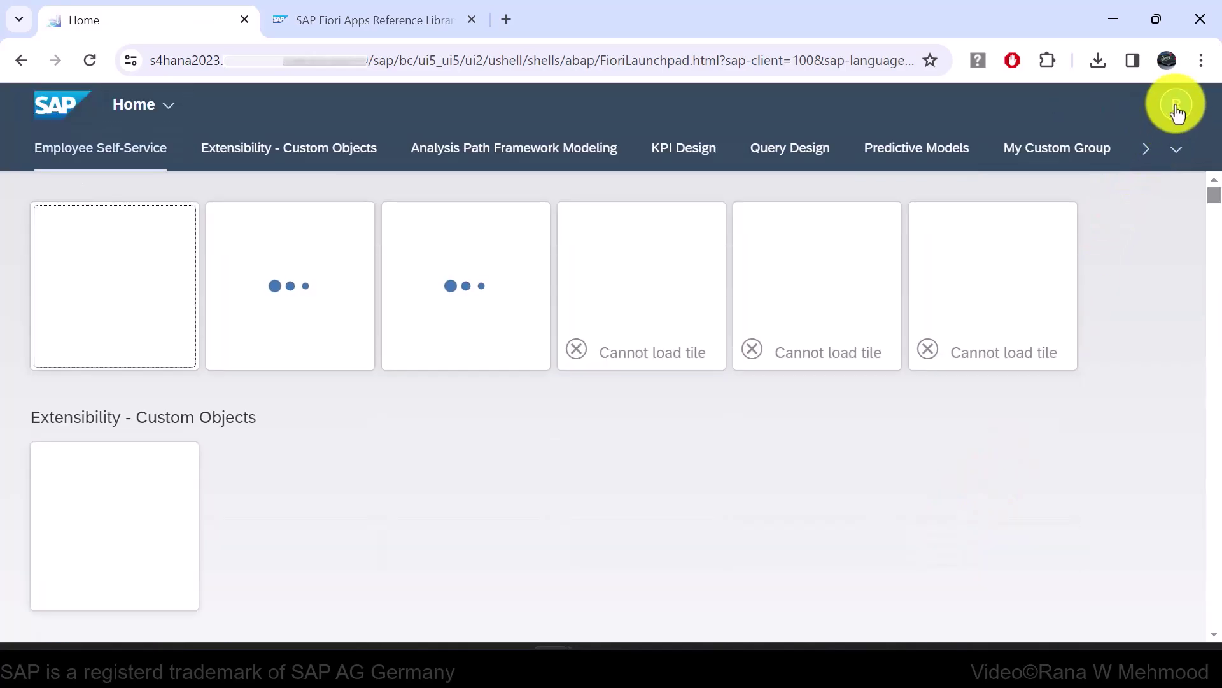
Set the Home Page display to Show one group at a time and save
click(1176, 103)
click(1117, 284)
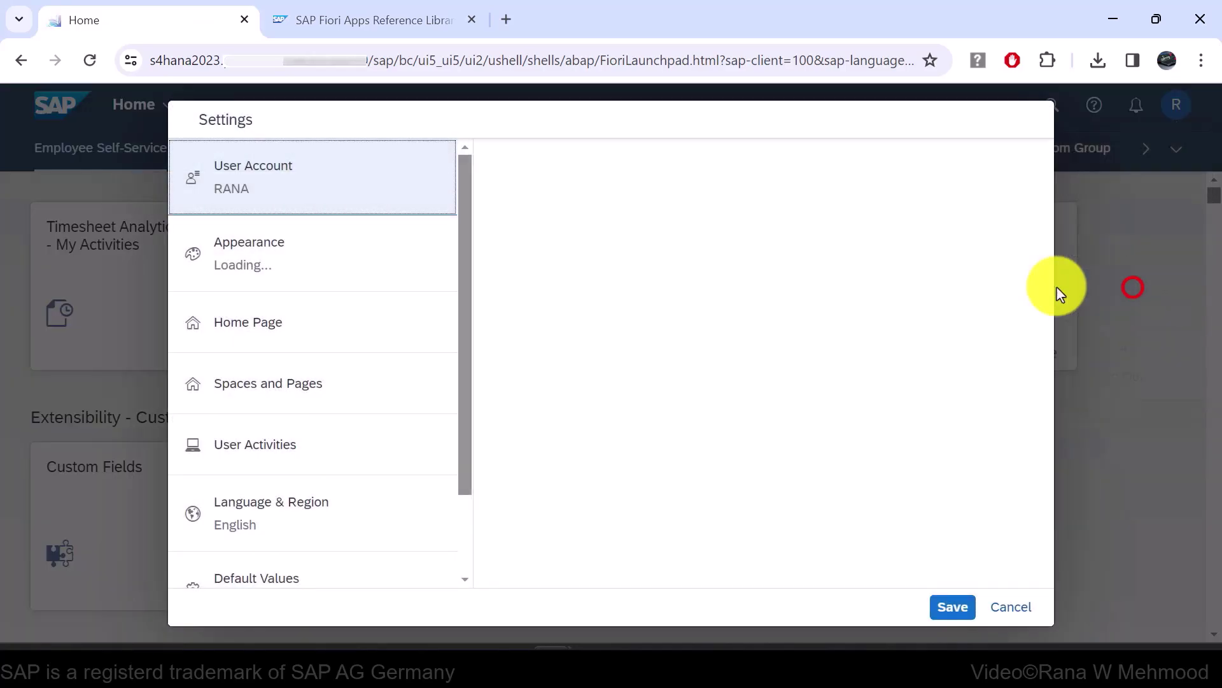
click(278, 323)
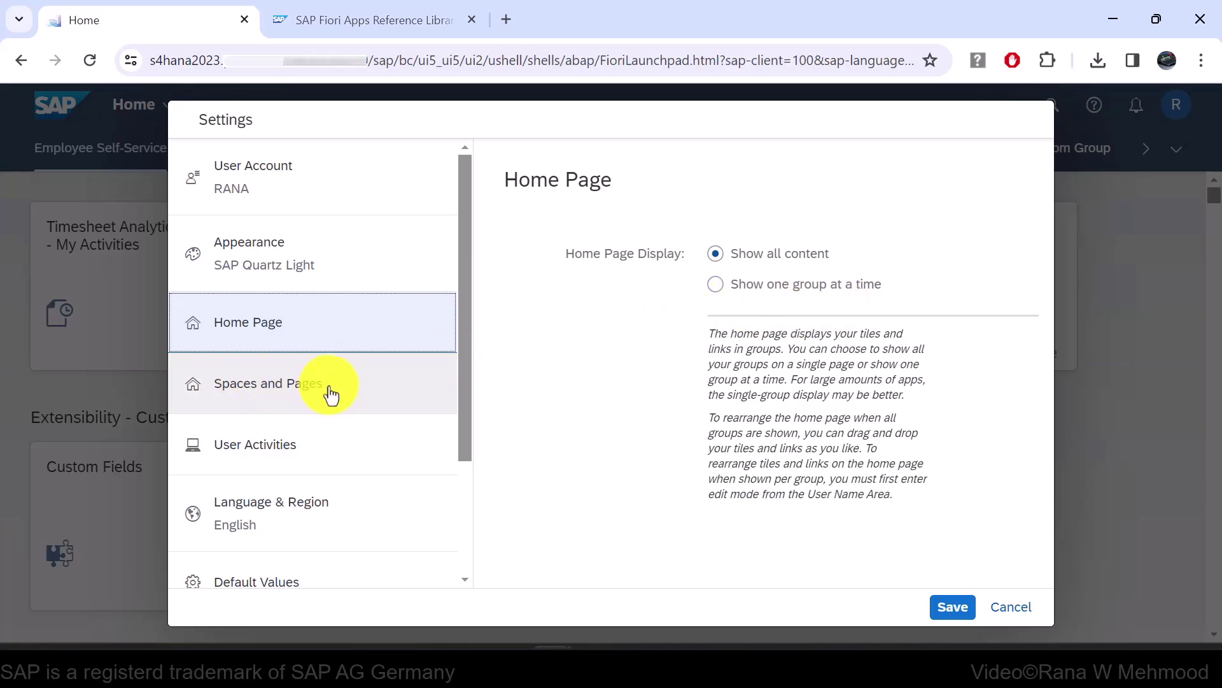
click(714, 291)
click(948, 608)
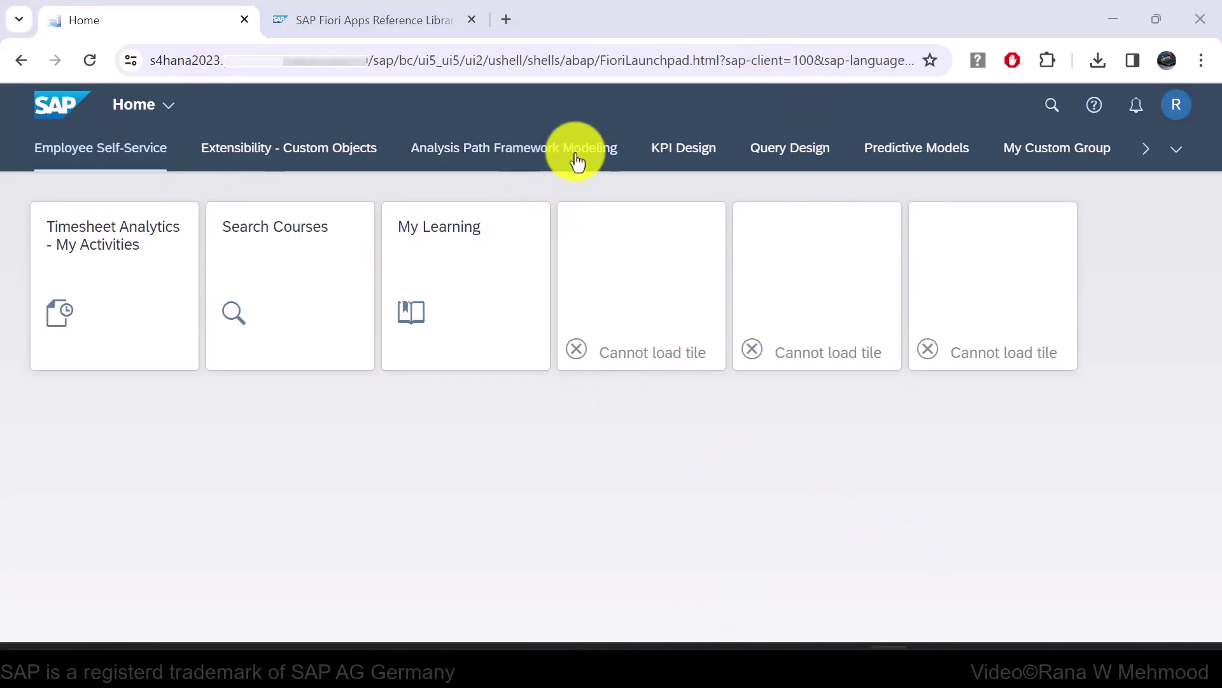
Step through the KPI Design, Query Design, Predictive Models, My Custom Group and Analysis Path Framework Modeling groups
click(655, 178)
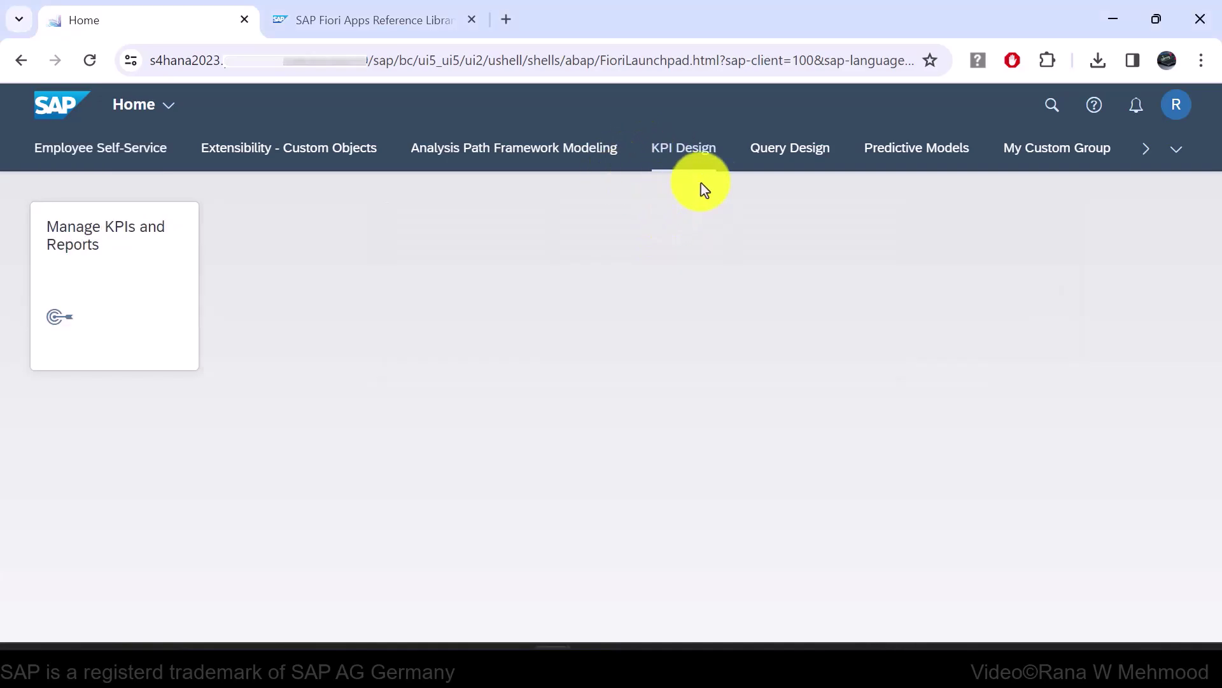
click(805, 159)
click(930, 157)
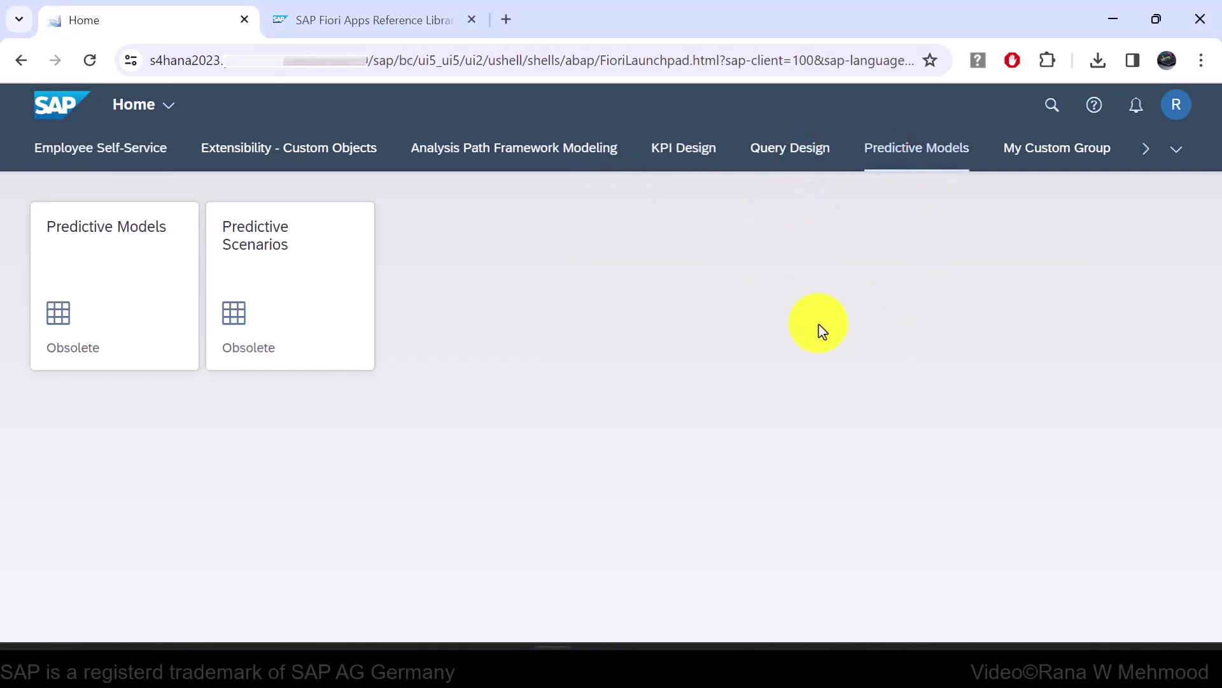
click(1047, 152)
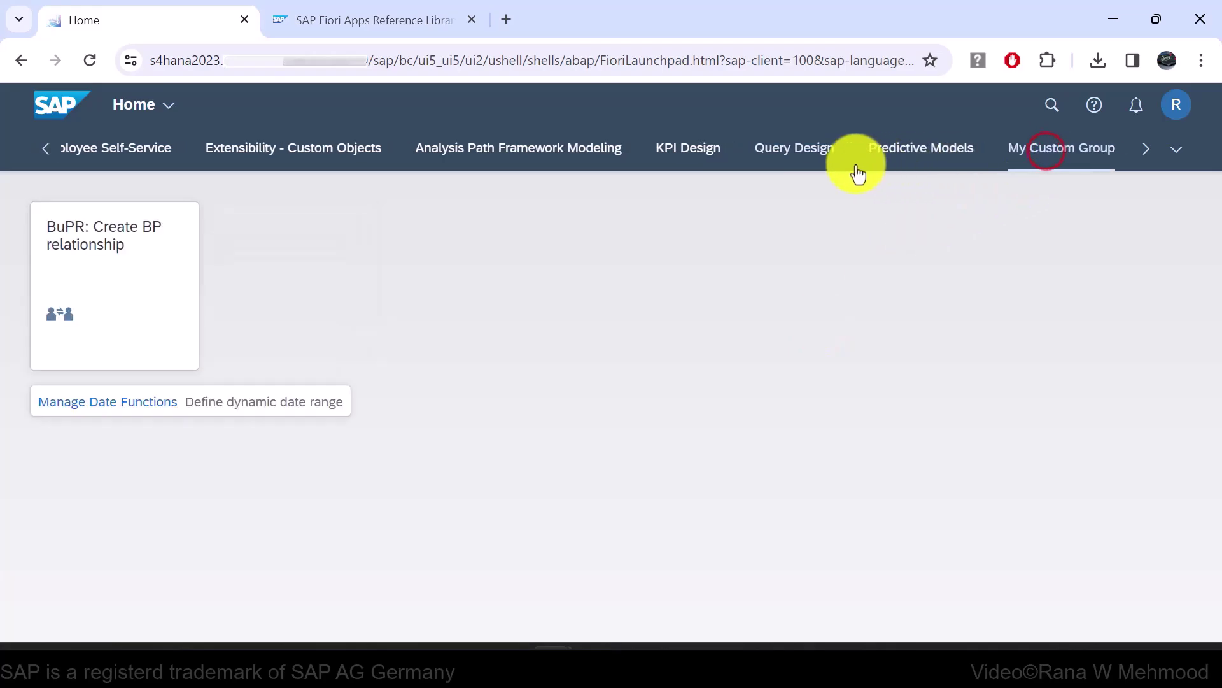
click(788, 152)
click(681, 154)
click(576, 155)
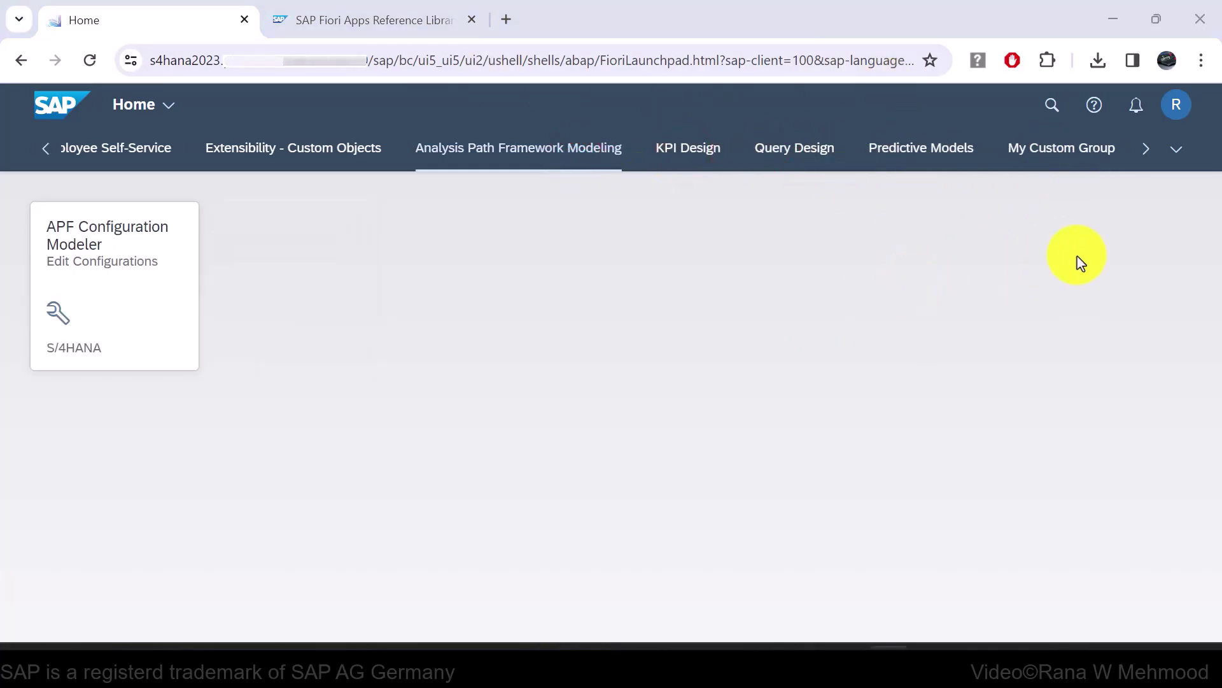
Pick the Periodic Activities group from the full group list to show its allocation tiles
click(1174, 153)
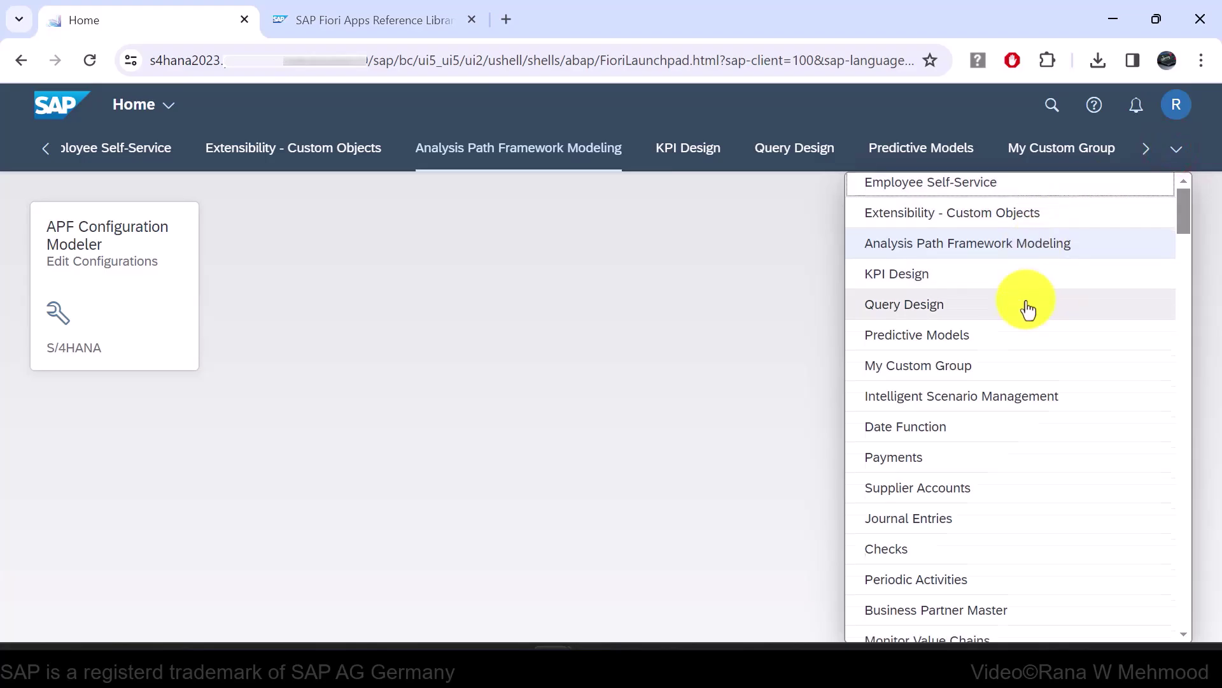
scroll(1026, 309, down, 3)
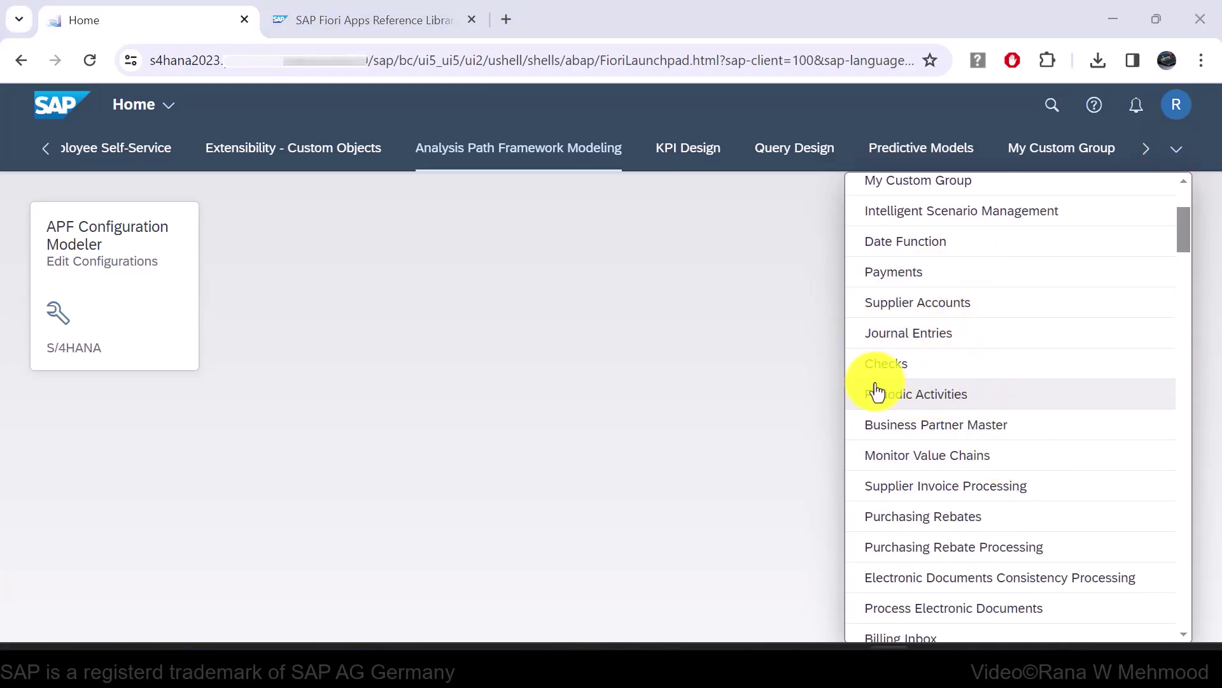
click(944, 401)
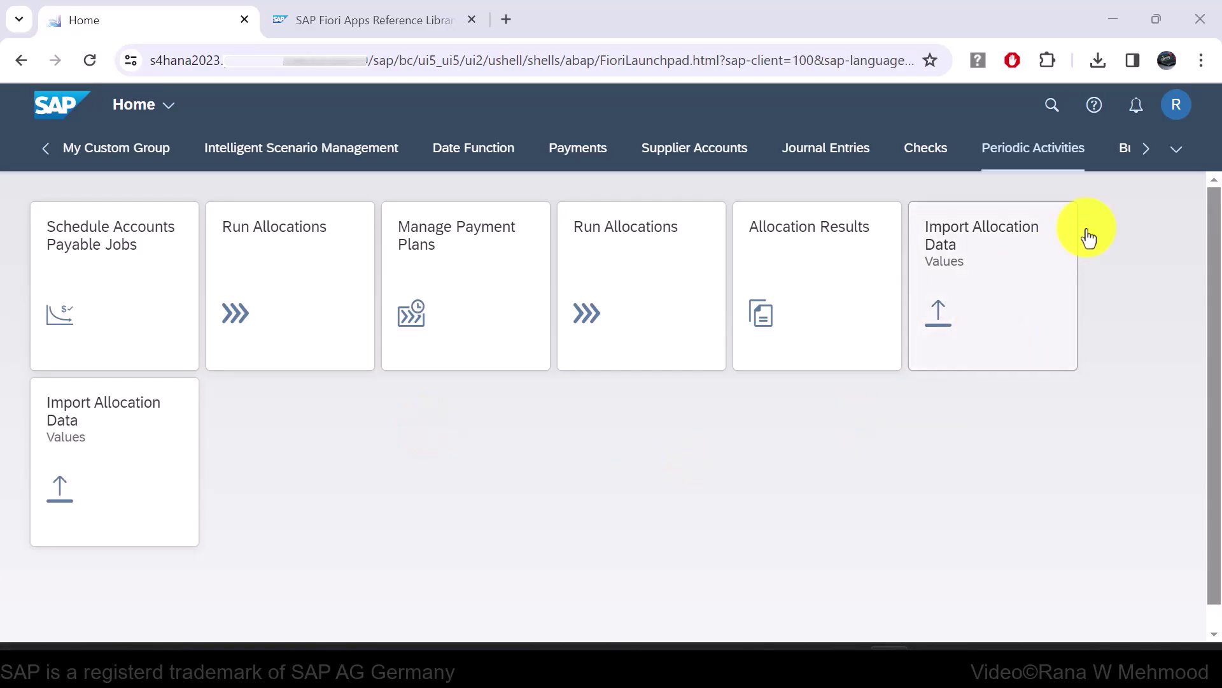
click(1177, 107)
Re-tick Use Spaces under Spaces and Pages and save, restarting the launchpad in spaces mode
click(1142, 281)
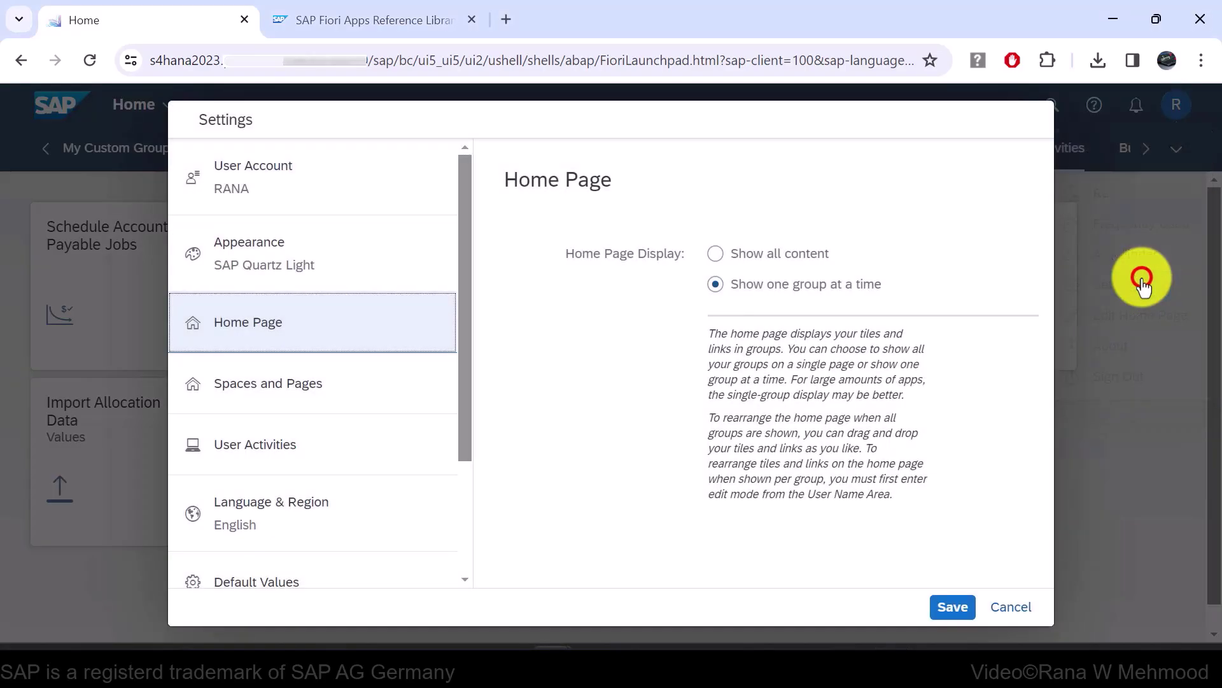
click(369, 383)
click(512, 251)
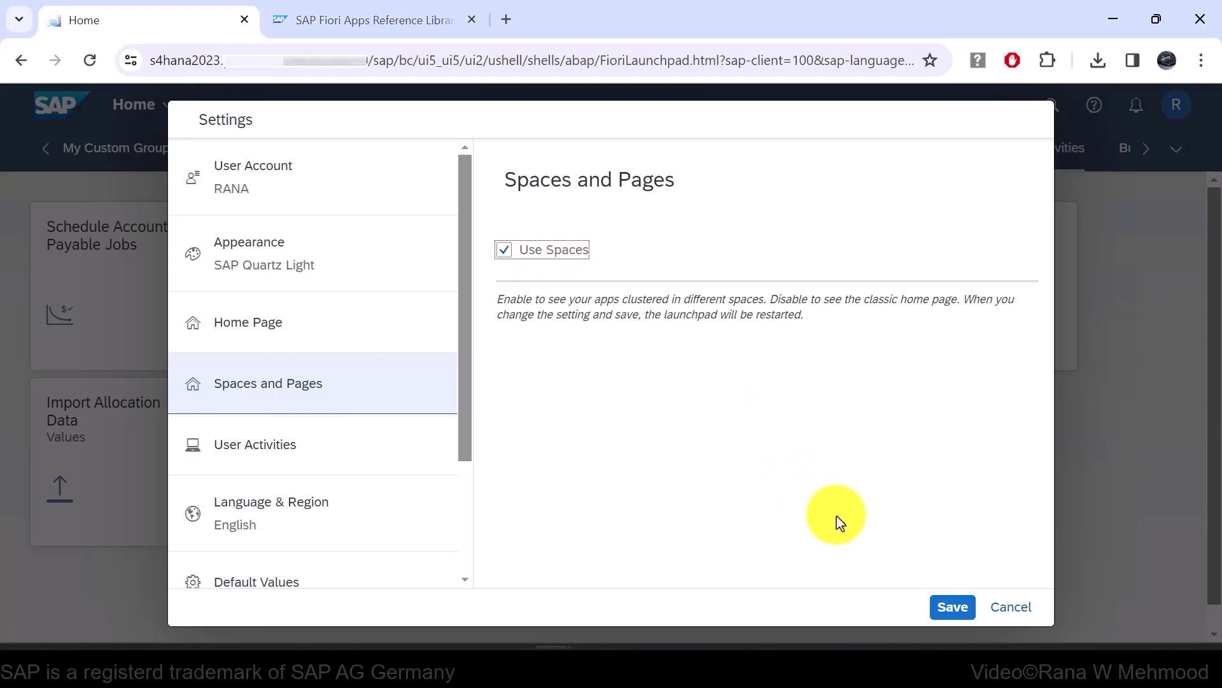
click(952, 606)
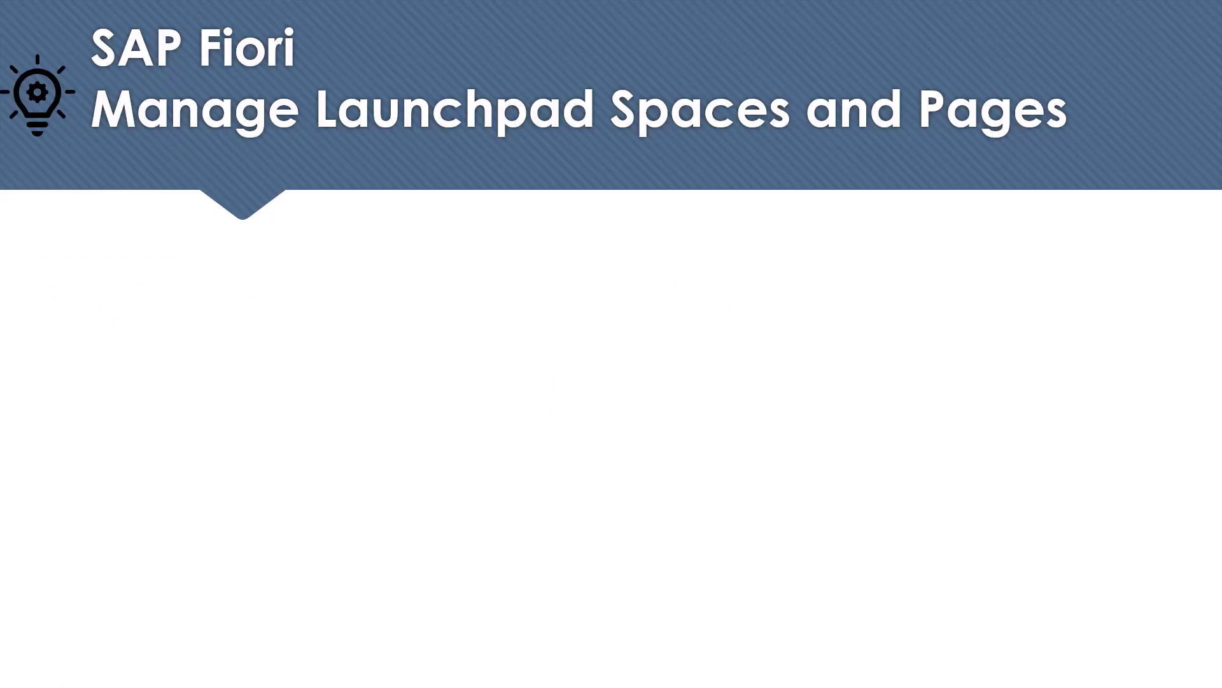
Advance the slide to reveal the fioriappslibrary link and the Manage Launchpad Spaces and Pages bullets
click(107, 512)
click(203, 419)
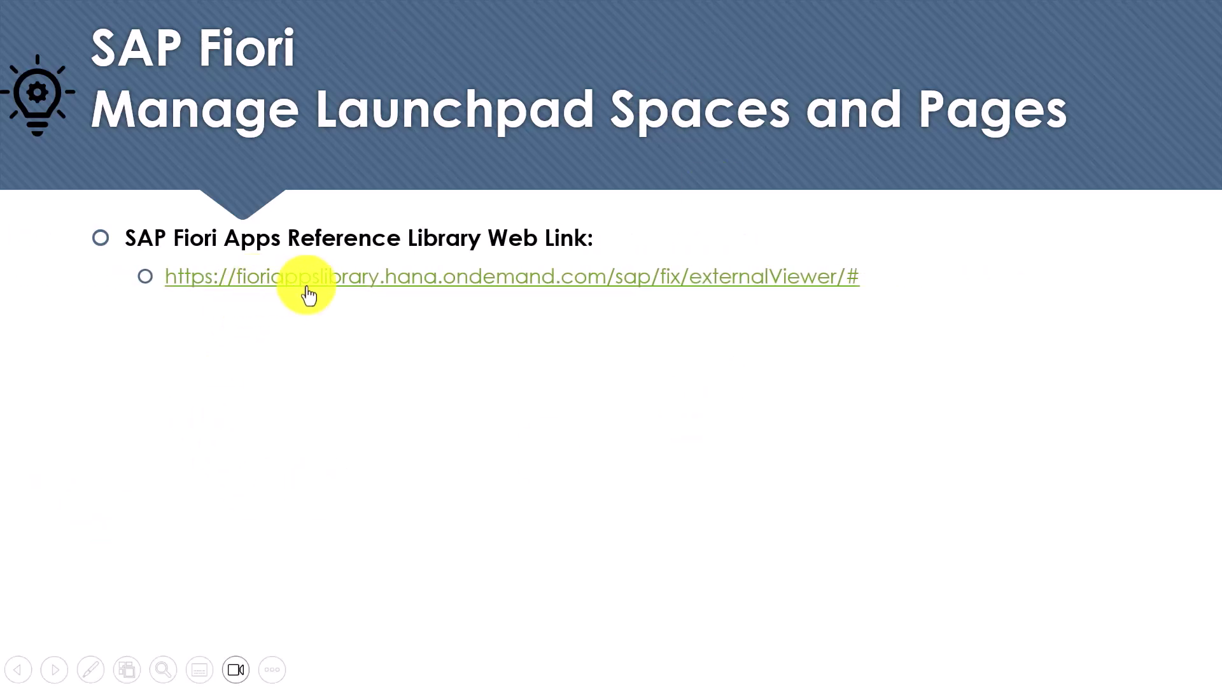
click(335, 420)
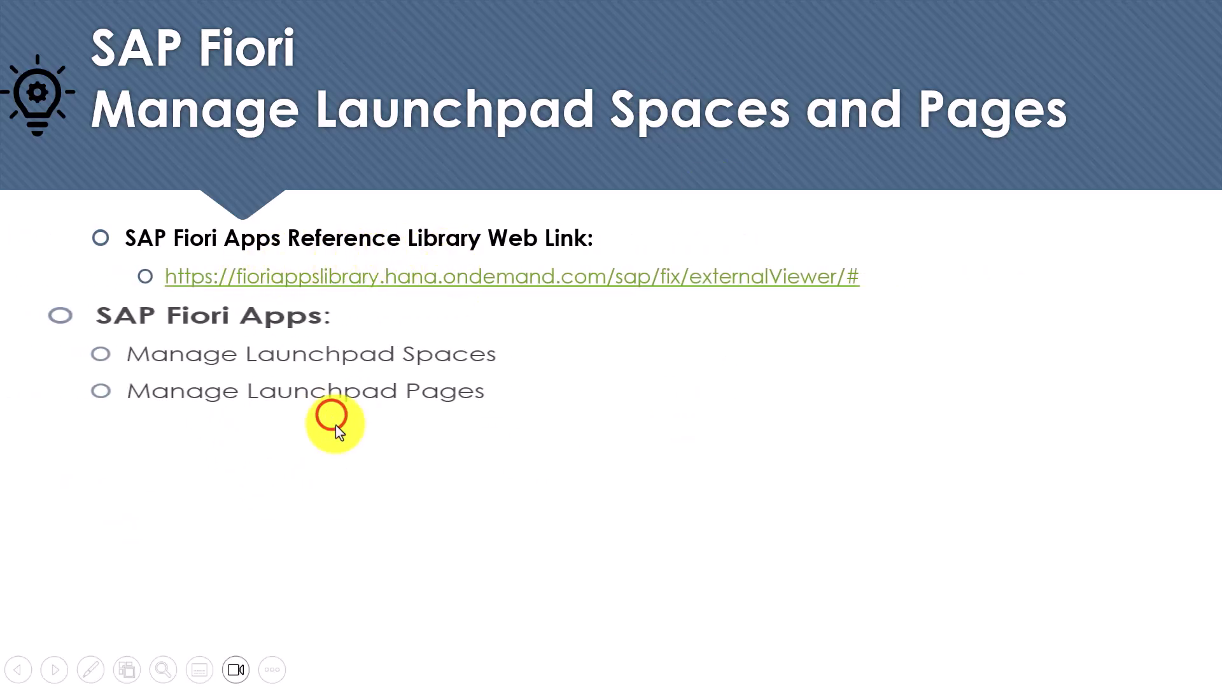
click(373, 506)
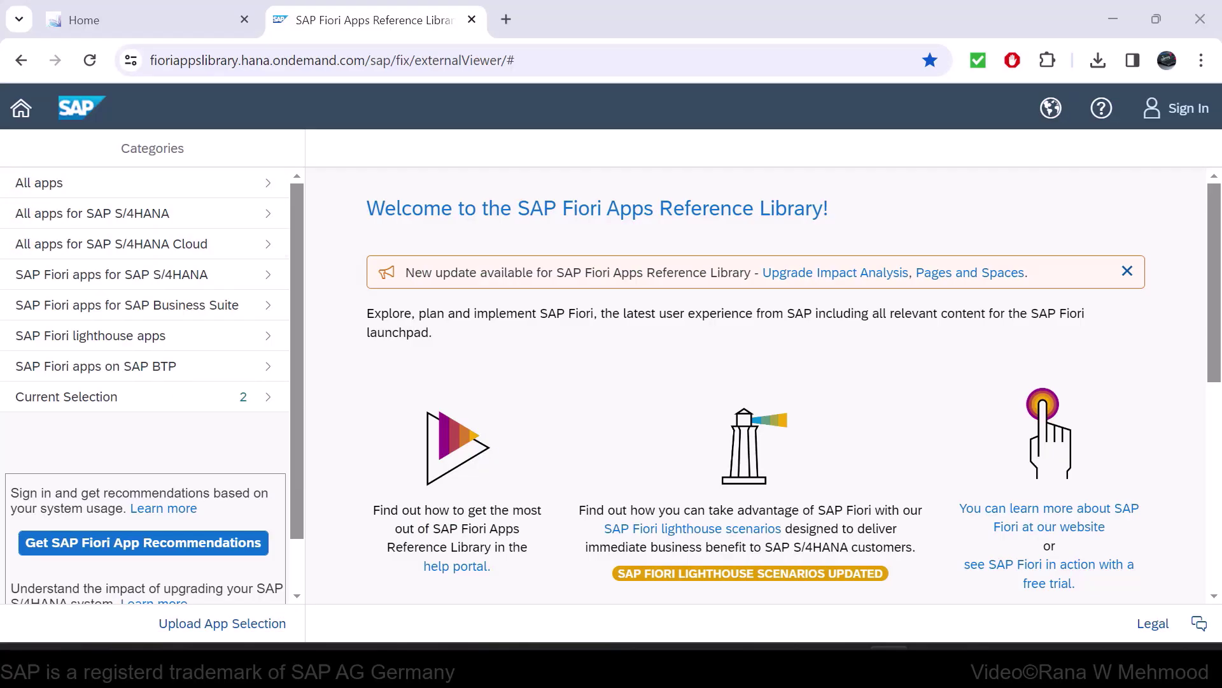
Search the full Fiori Apps Reference Library app list for 'launchpad'
click(181, 188)
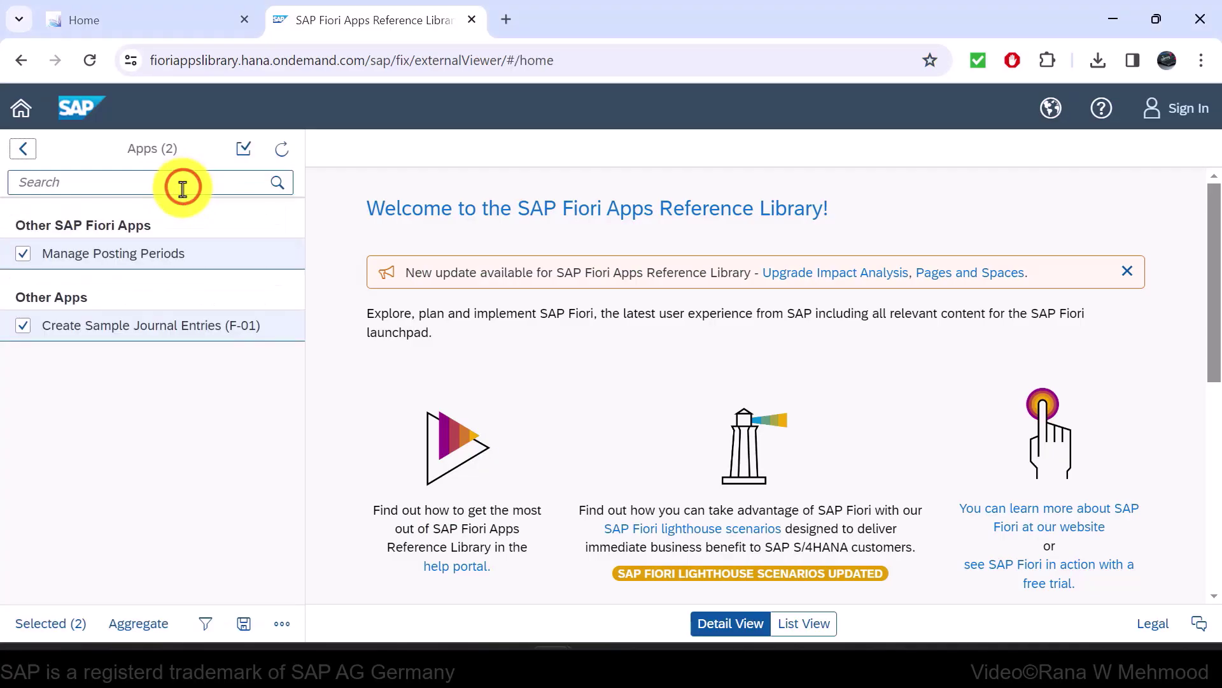
click(143, 184)
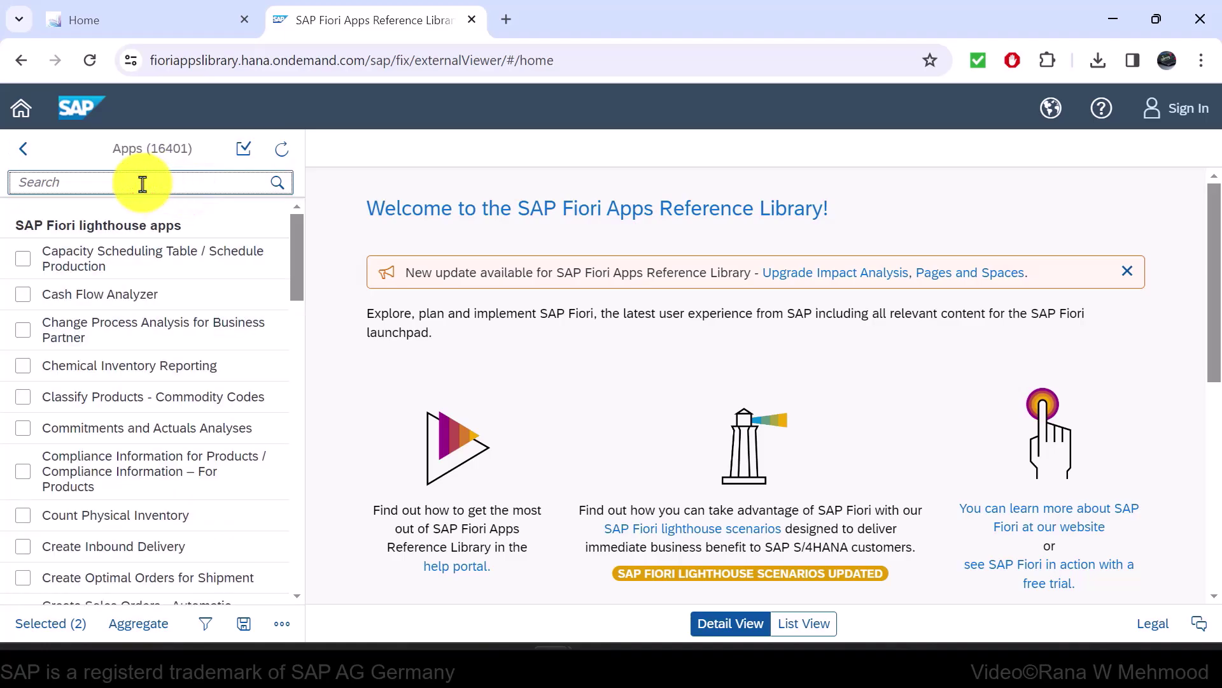
text(launchpad)
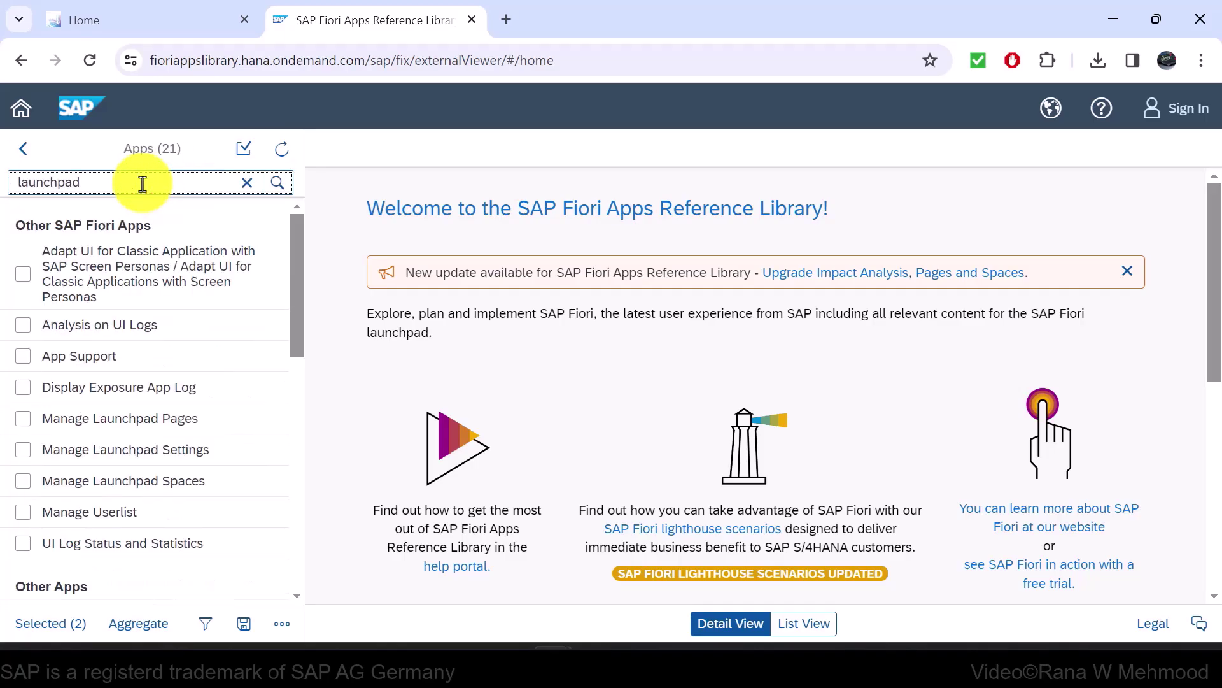
Review Manage Launchpad Pages details, showing business catalog SAP_BASIS_BC_UI_FLD, then deselect it
click(23, 418)
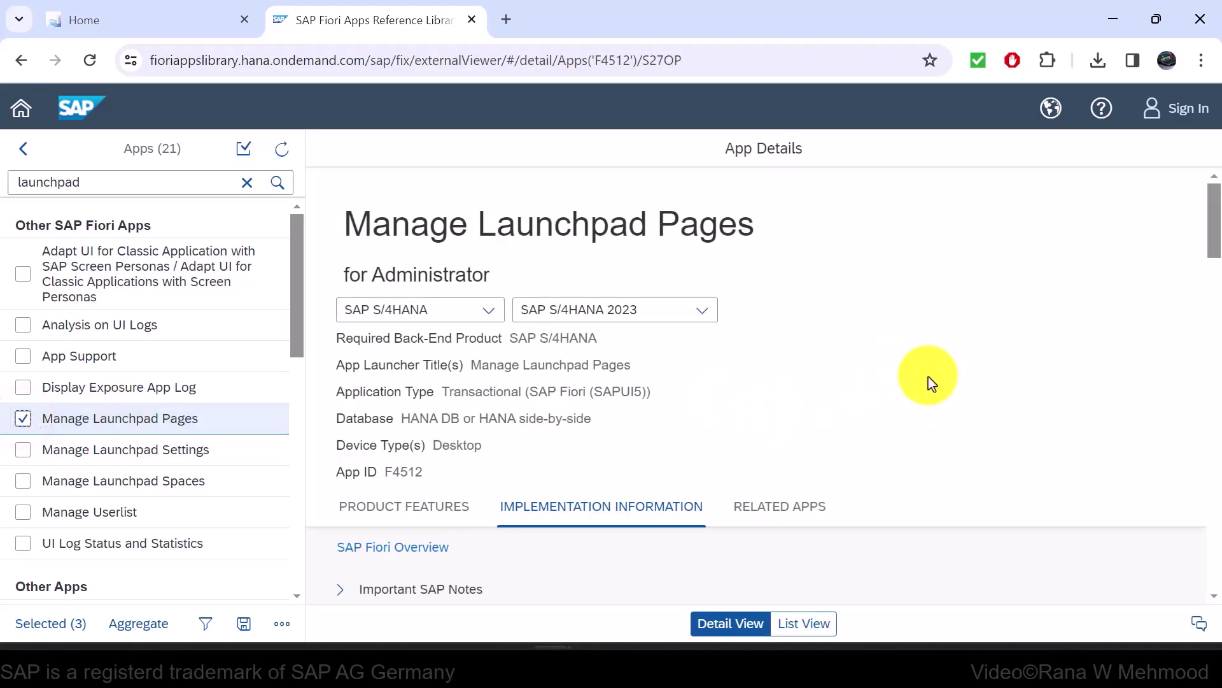
scroll(872, 302, down, 3)
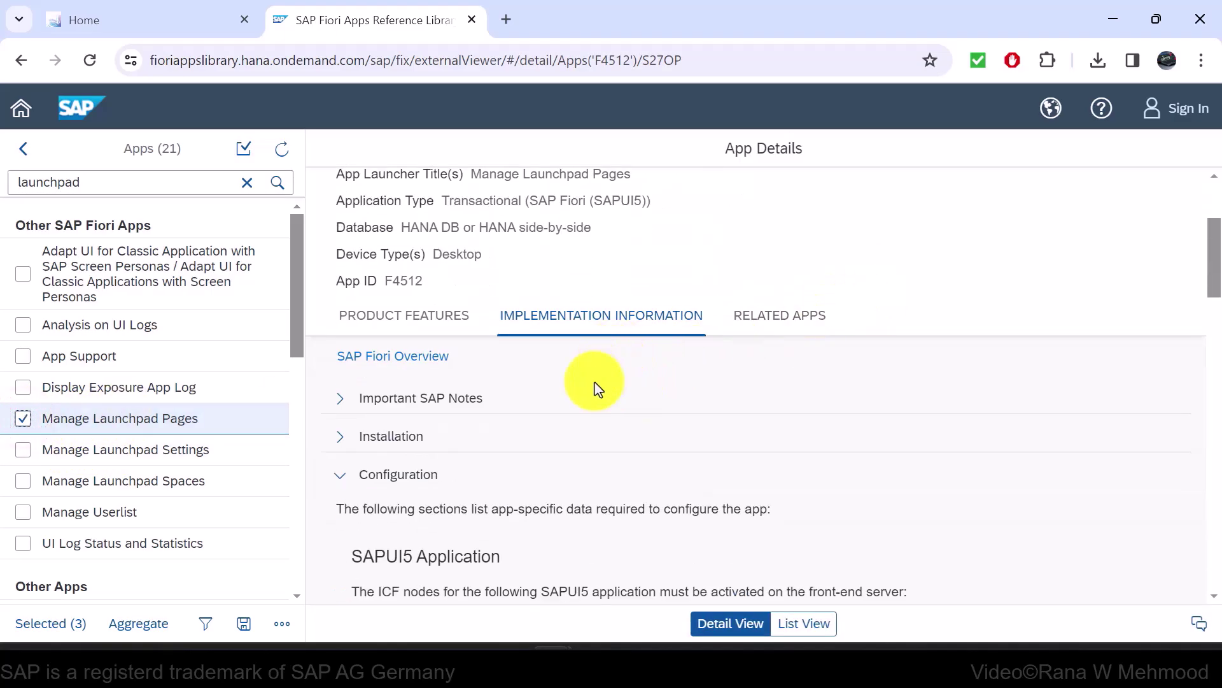
scroll(593, 384, down, 3)
scroll(446, 319, down, 3)
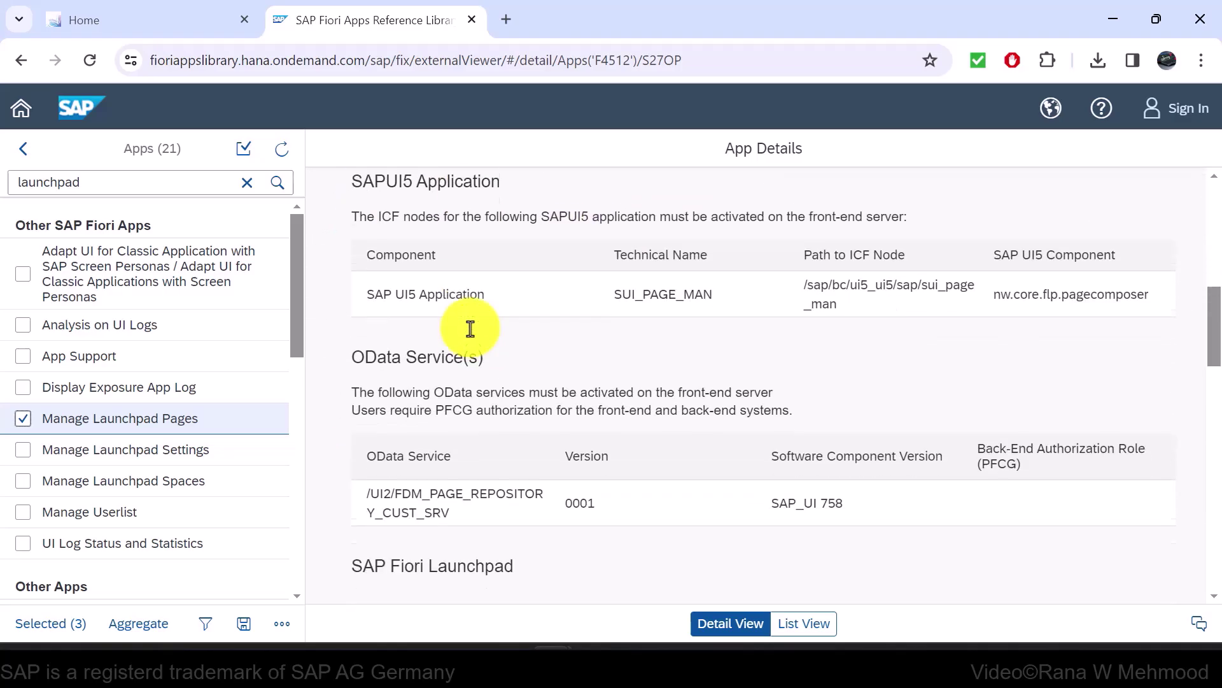
scroll(470, 328, down, 12)
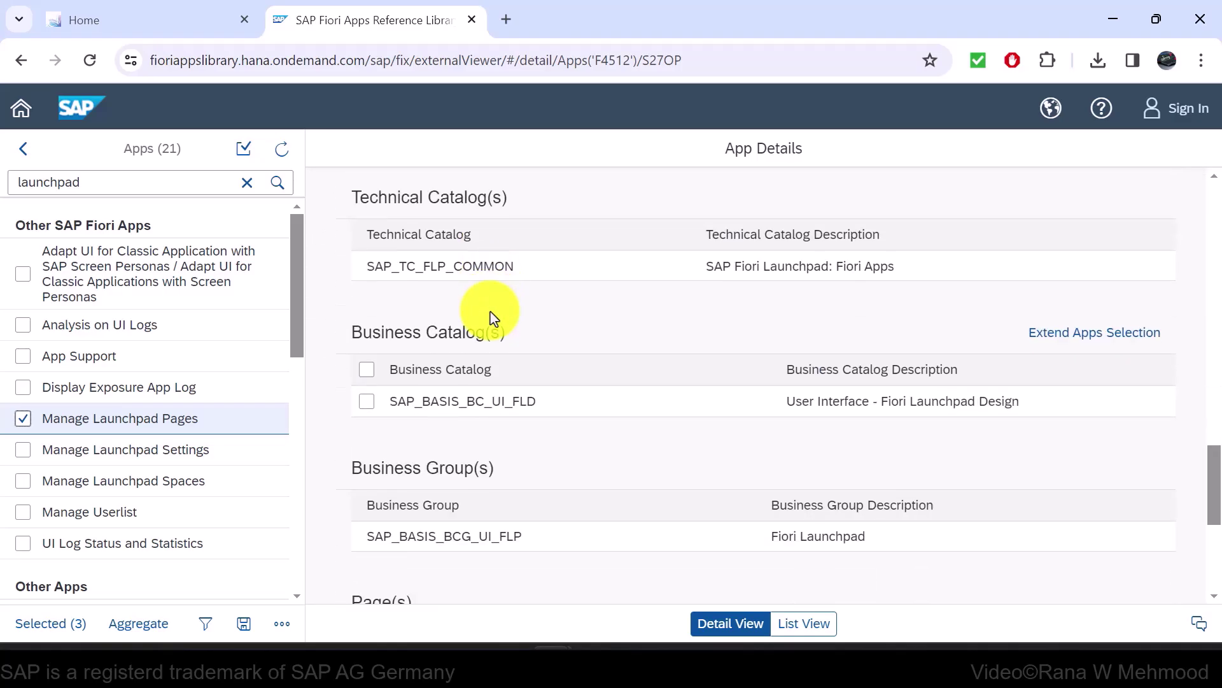
scroll(490, 311, down, 5)
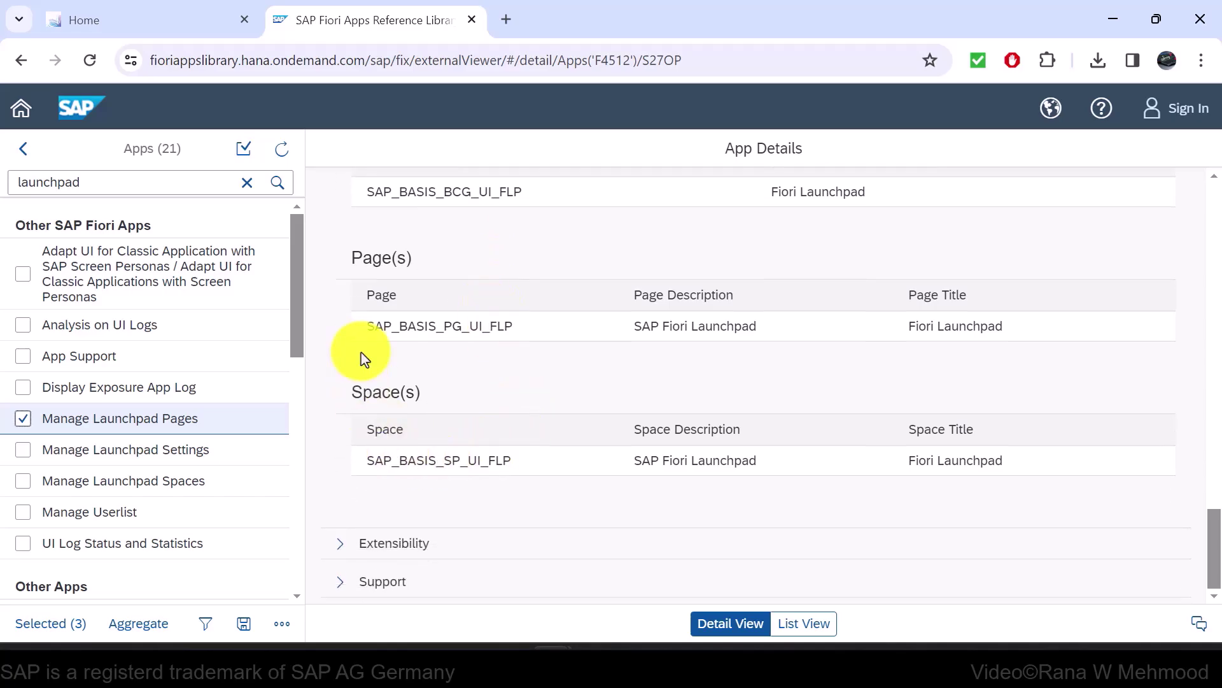
scroll(524, 381, up, 3)
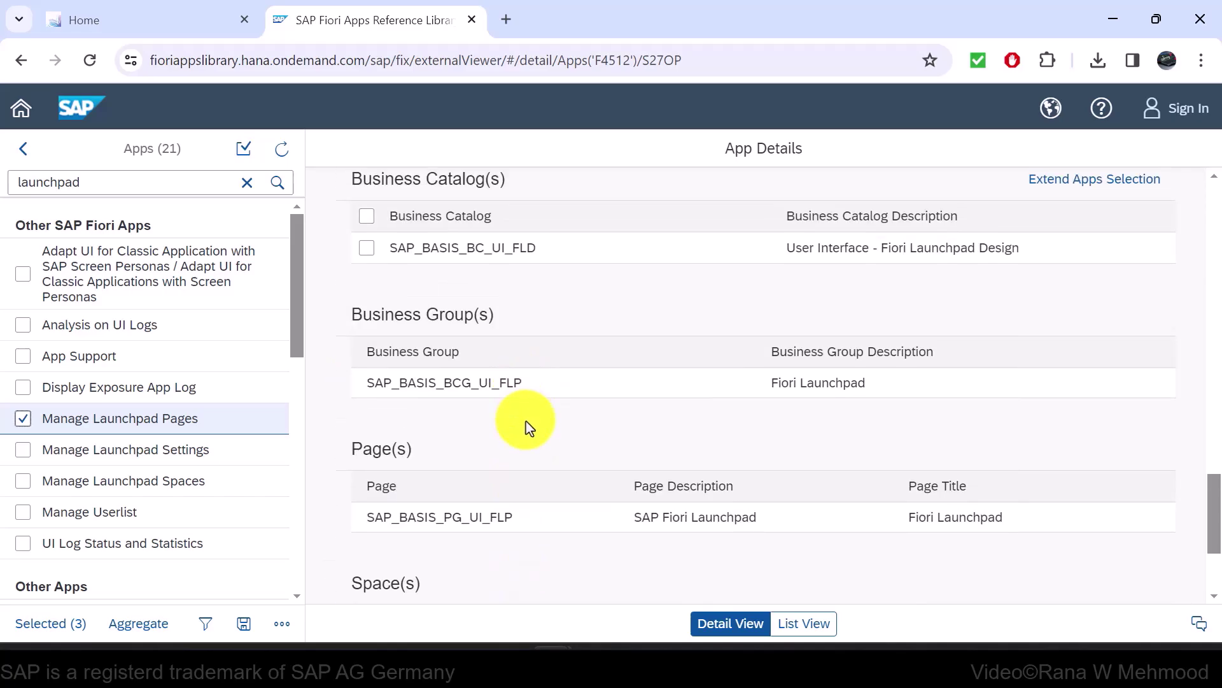
scroll(527, 407, up, 1)
drag(538, 344, 389, 348)
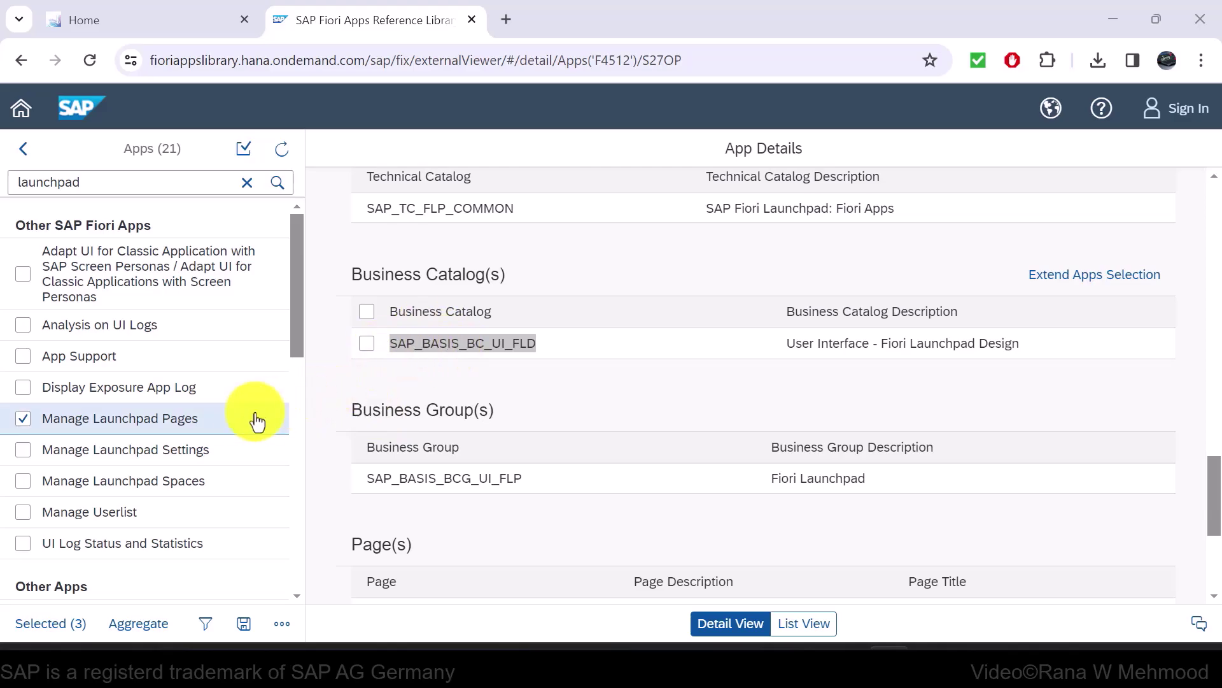
click(21, 419)
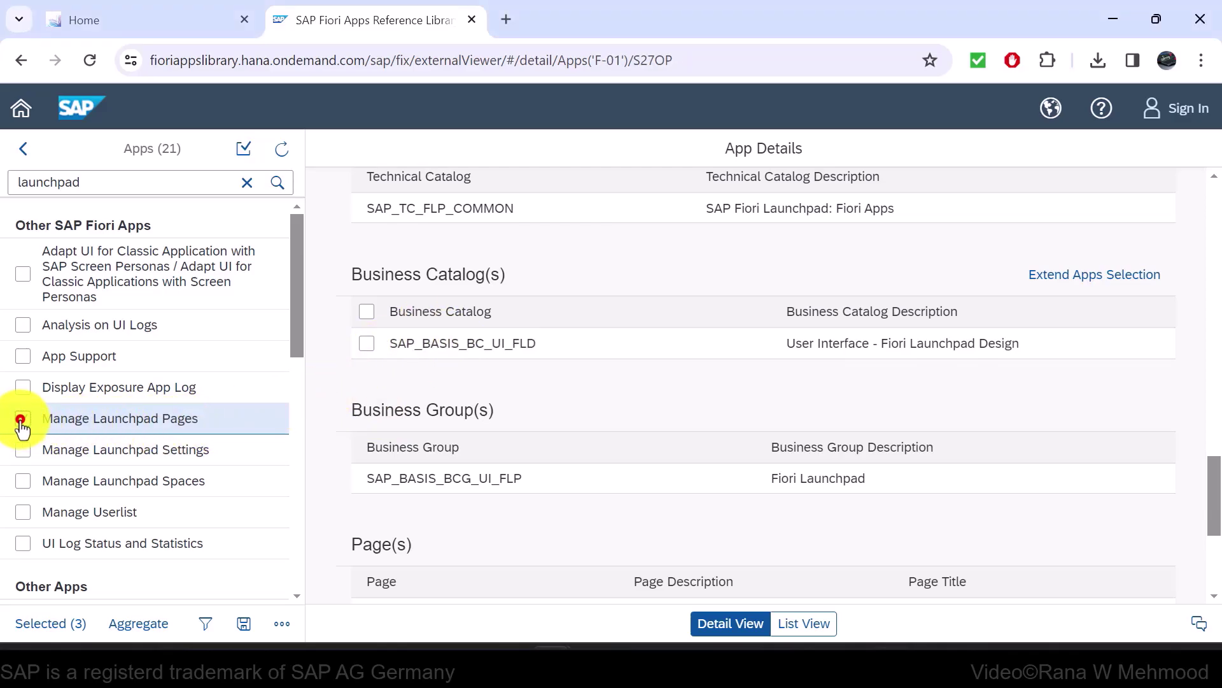
Confirm Manage Launchpad Spaces also uses catalog SAP_BASIS_BC_UI_FLD, then return to the launchpad home
click(24, 480)
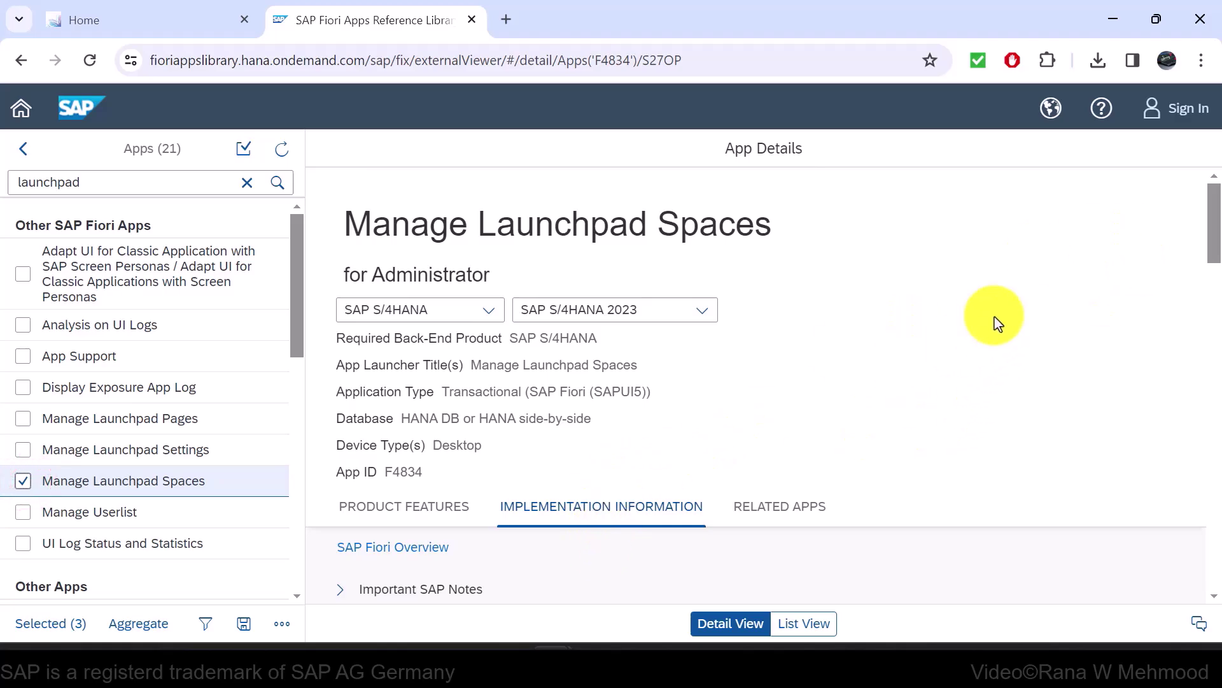
drag(1213, 203, 1201, 471)
drag(546, 417, 391, 425)
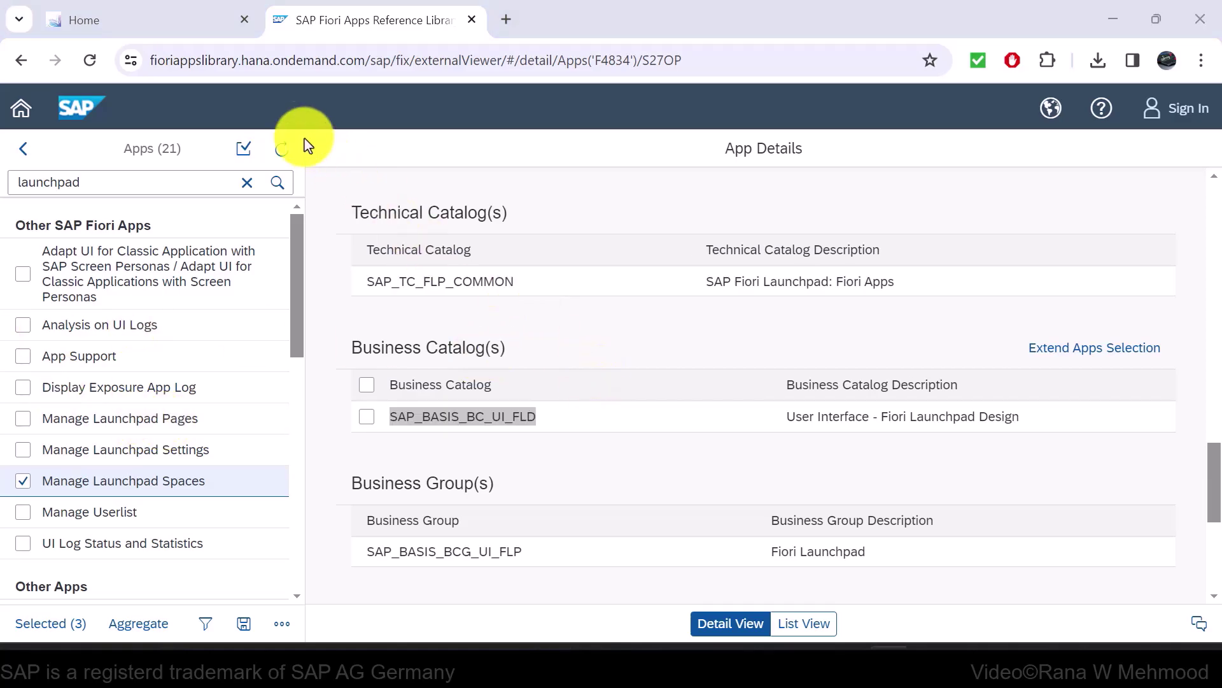
click(182, 24)
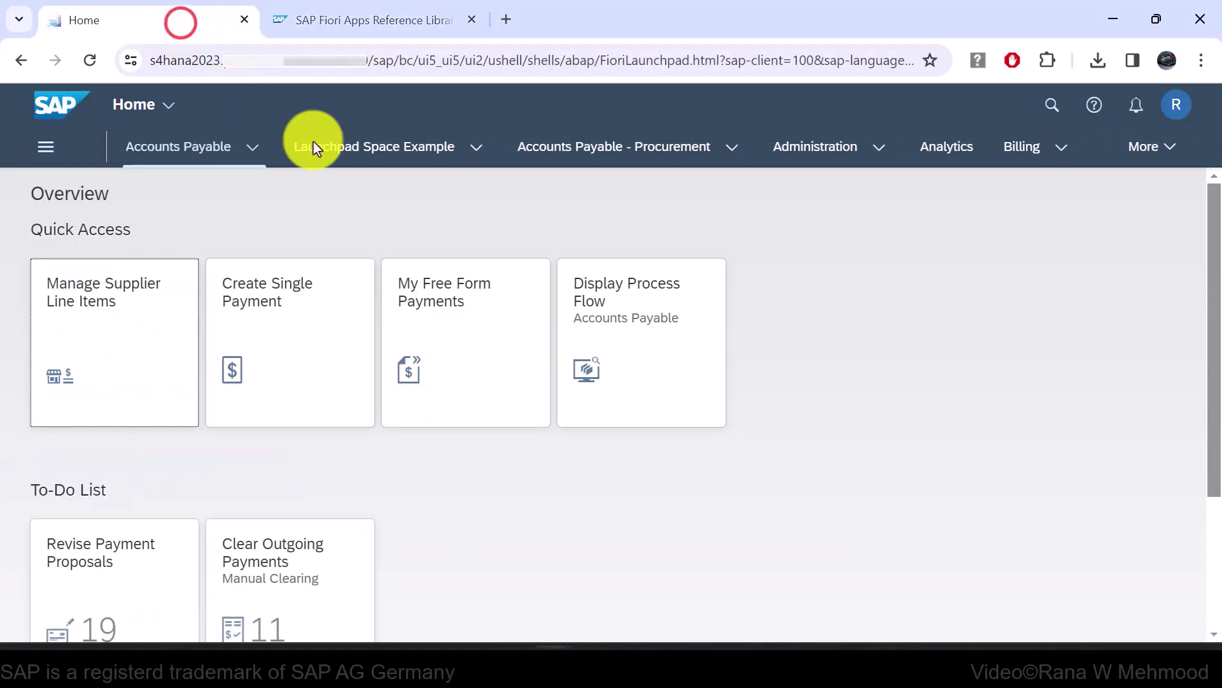
Show the Administration space and highlight its Fiori Launchpad section heading
click(805, 150)
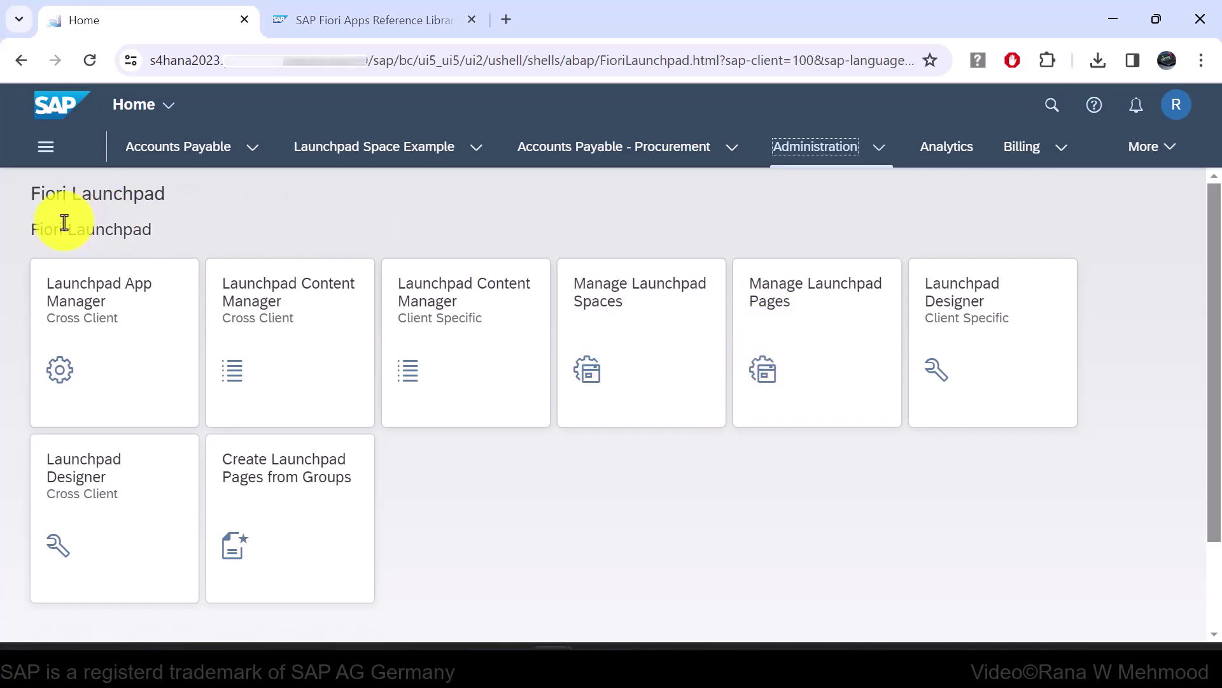
drag(32, 229, 103, 232)
drag(164, 200, 30, 195)
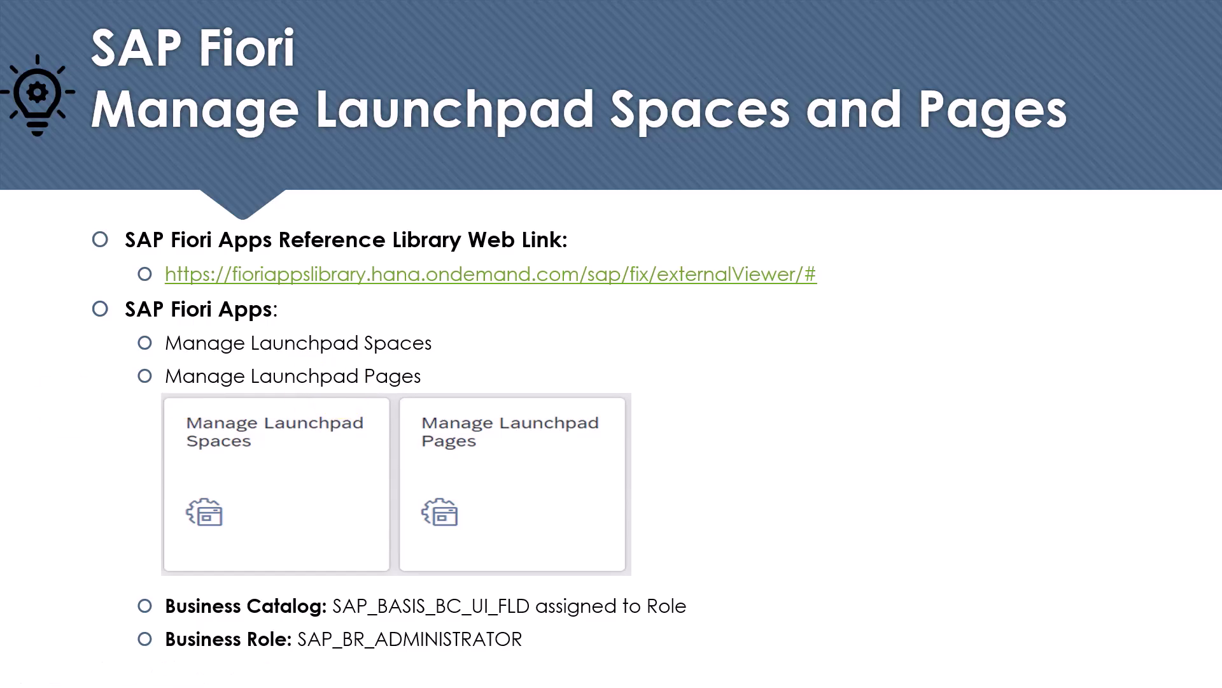
Advance to the summary slide naming SAP_BASIS_BC_UI_FLD and SAP_BR_ADMINISTRATOR
key(Right)
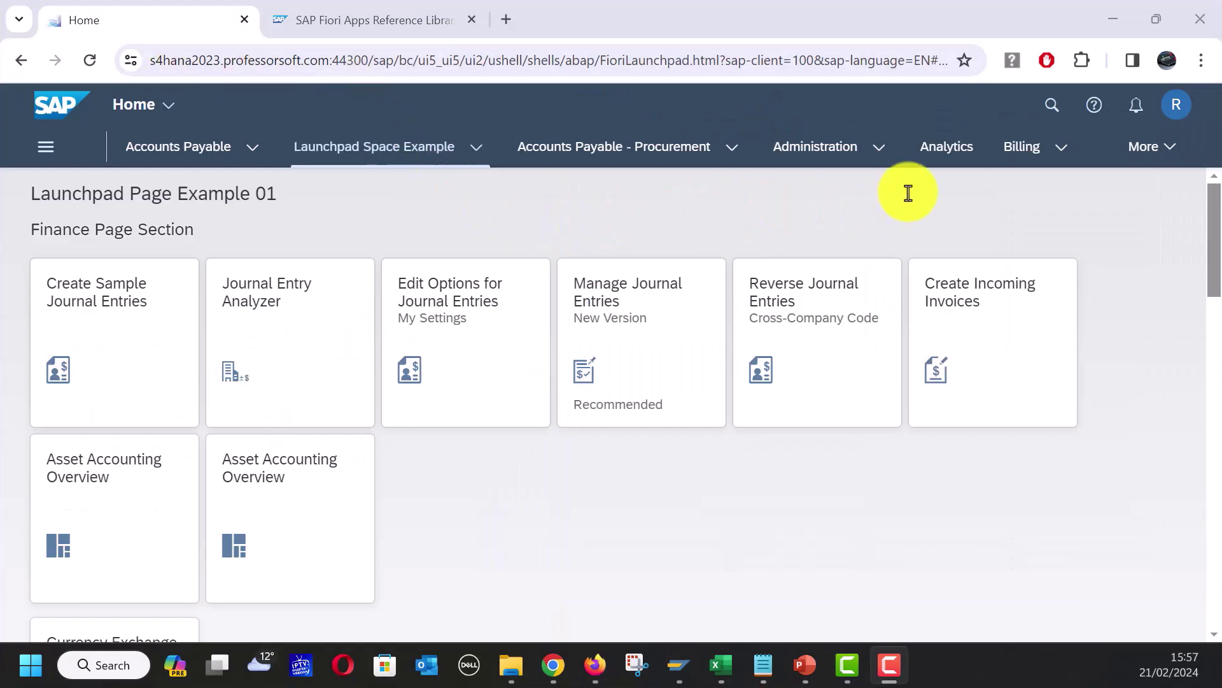
Switch to the Analytics space with its KPI Design and Query Design tiles
click(947, 145)
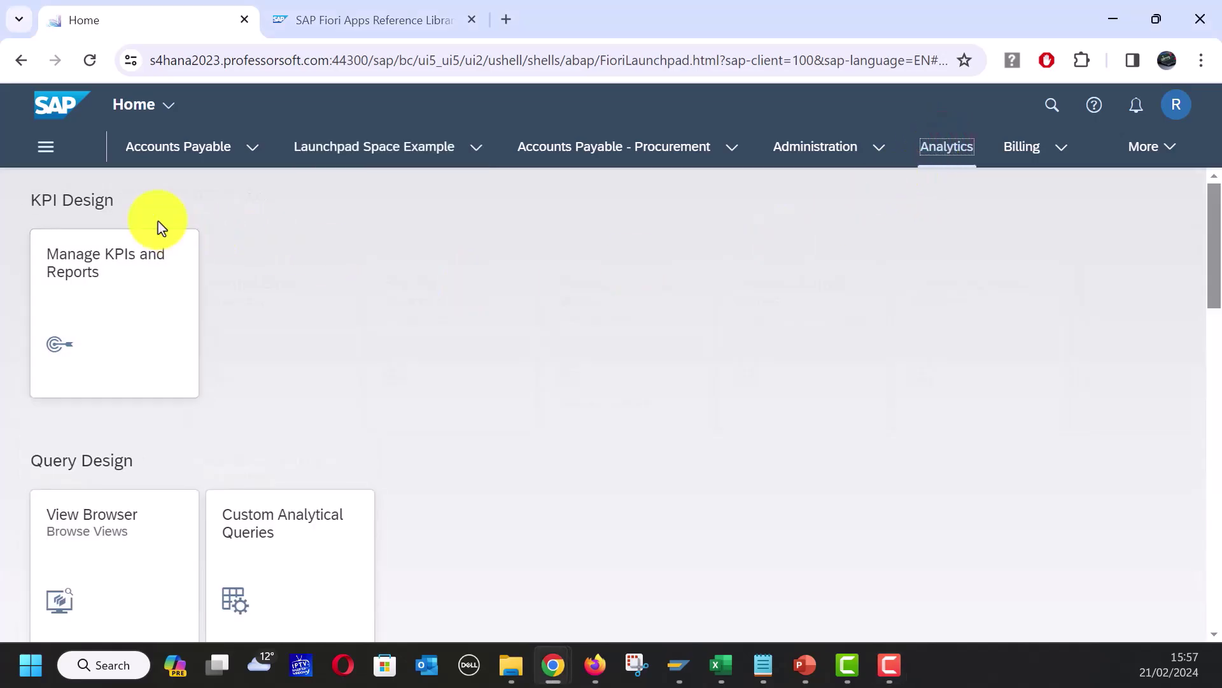